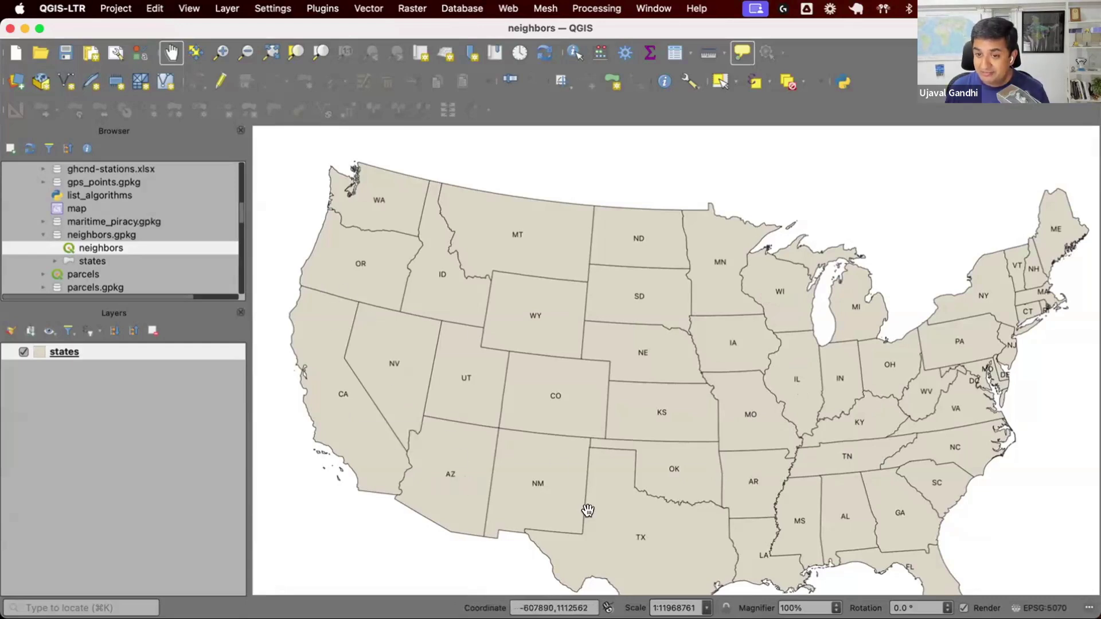
Show the Processing Toolbox panel from the Processing menu.
mouse_move(588, 510)
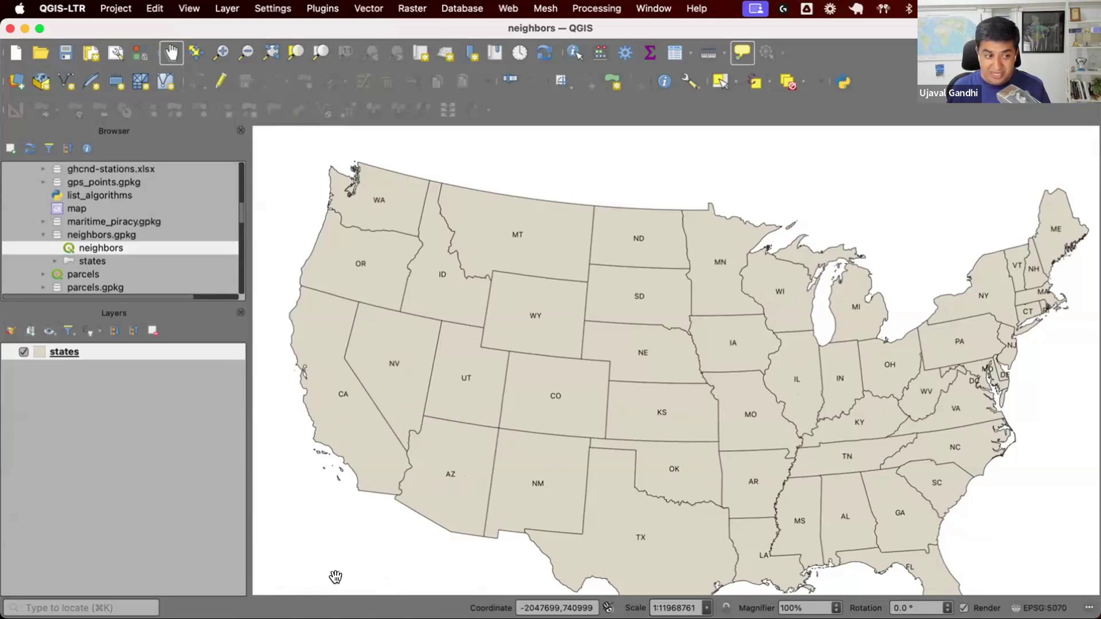
mouse_move(368, 457)
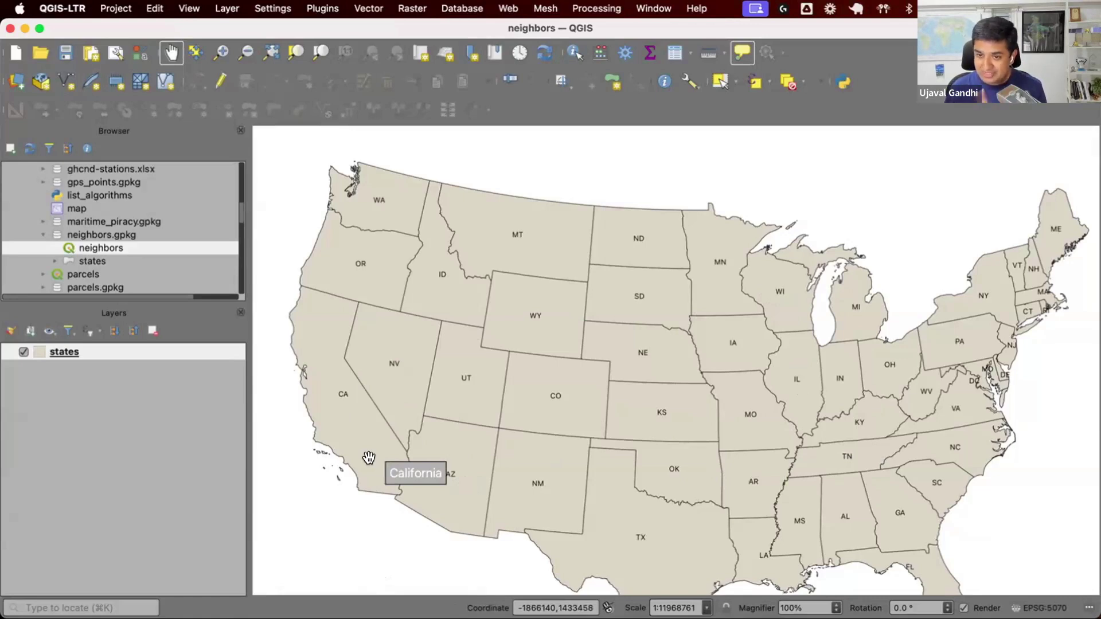
left_click(591, 8)
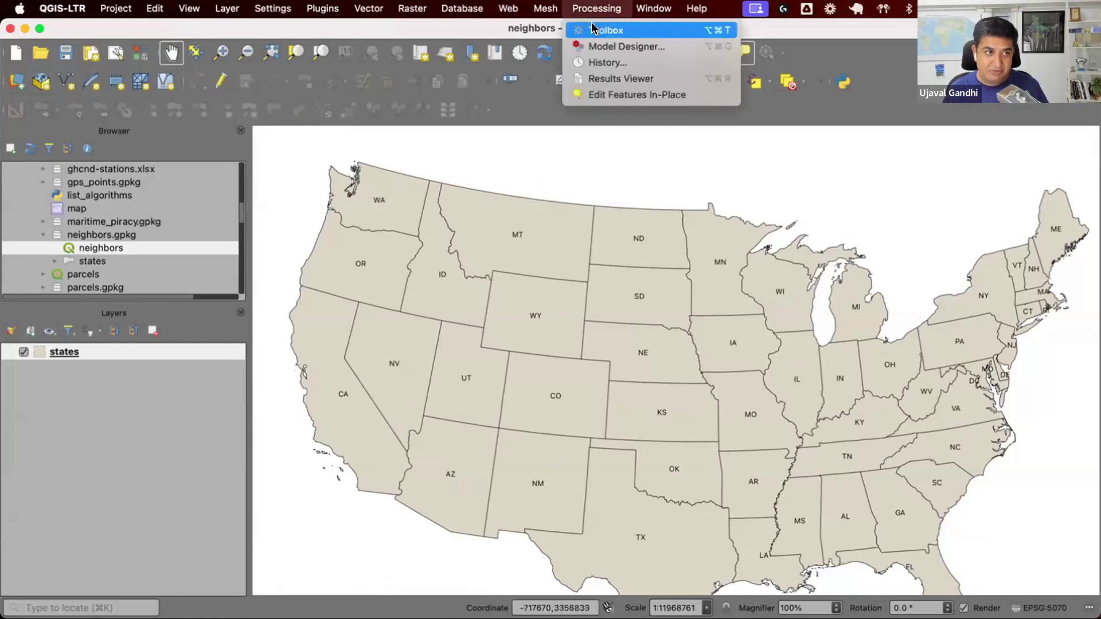
left_click(594, 30)
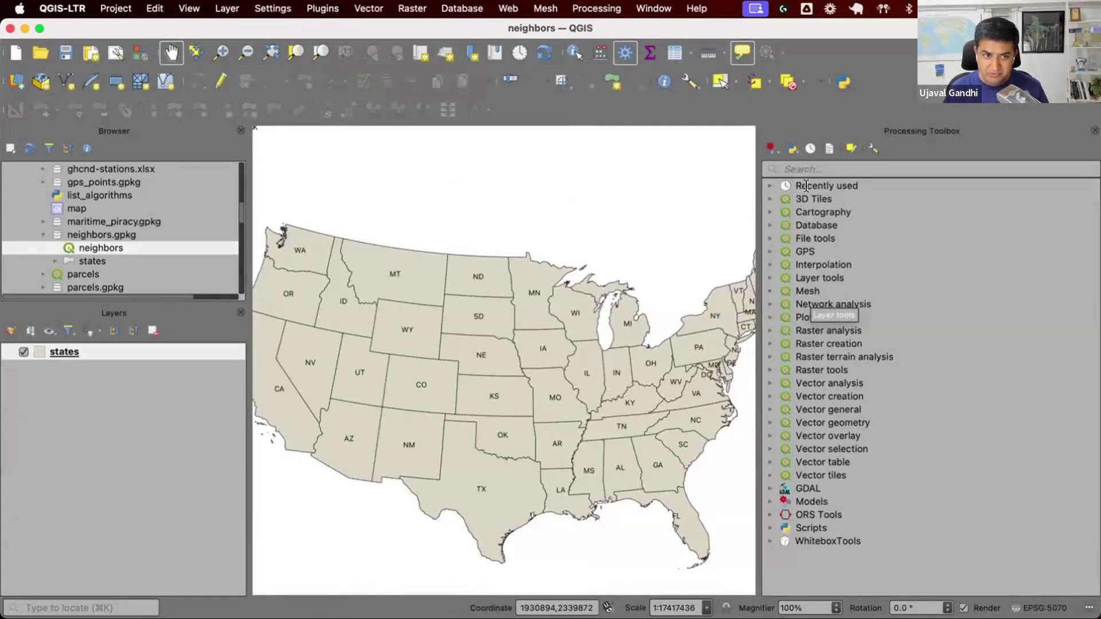
Open the states layer's attribute table and inspect the STUSPS abbreviations.
left_click(664, 57)
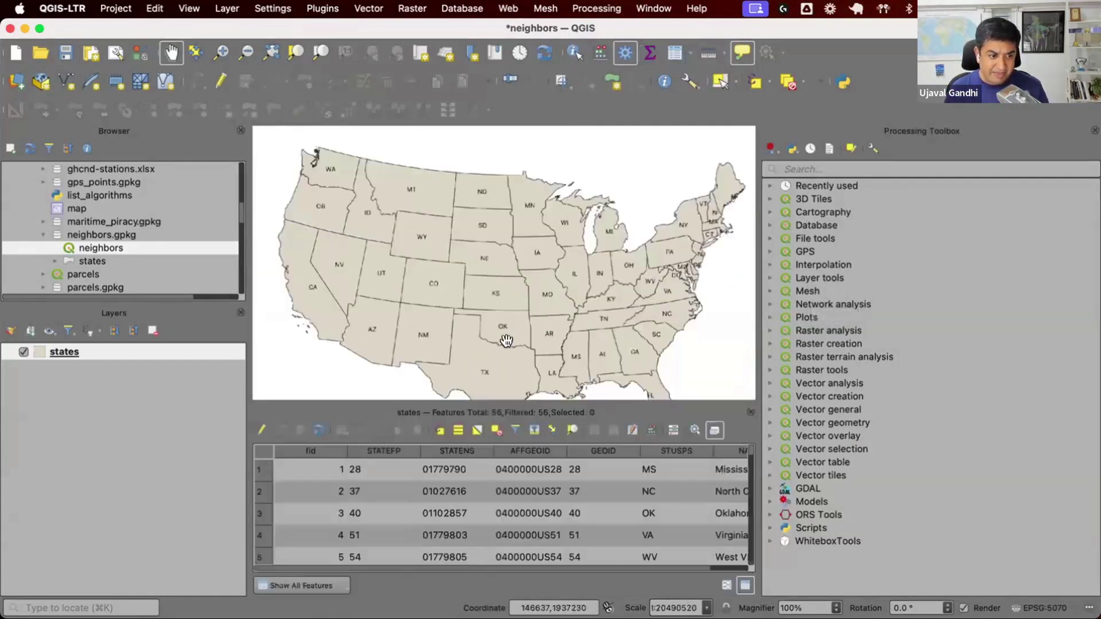
scroll(532, 566, "right", 2)
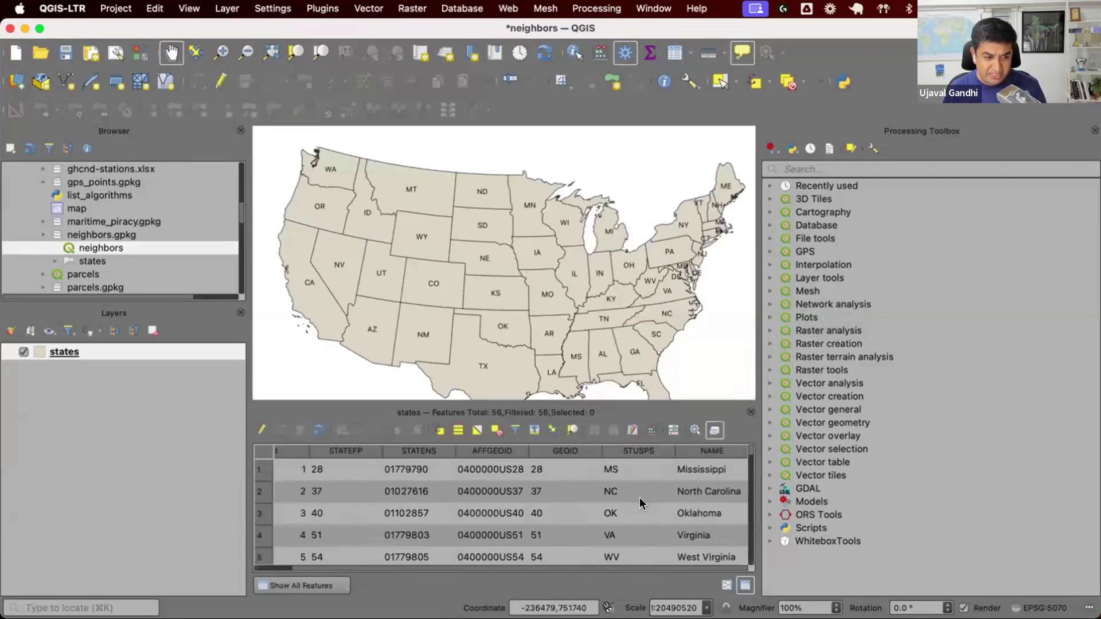
left_click(625, 472)
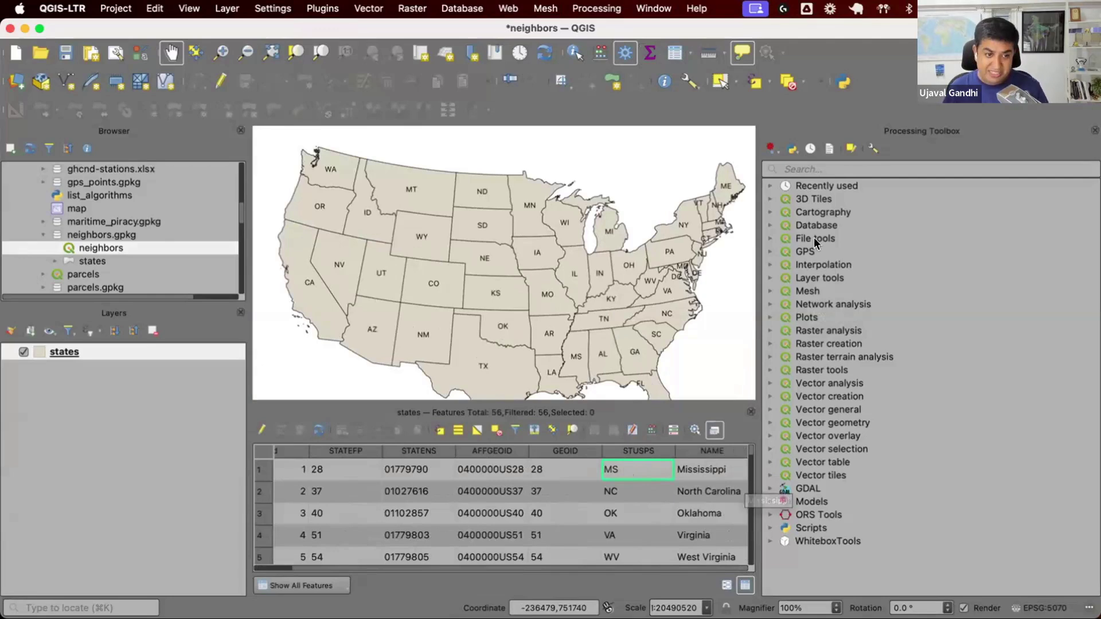
Search the Toolbox for 'field cal' and open the Field calculator algorithm.
left_click(832, 168)
type("field cal")
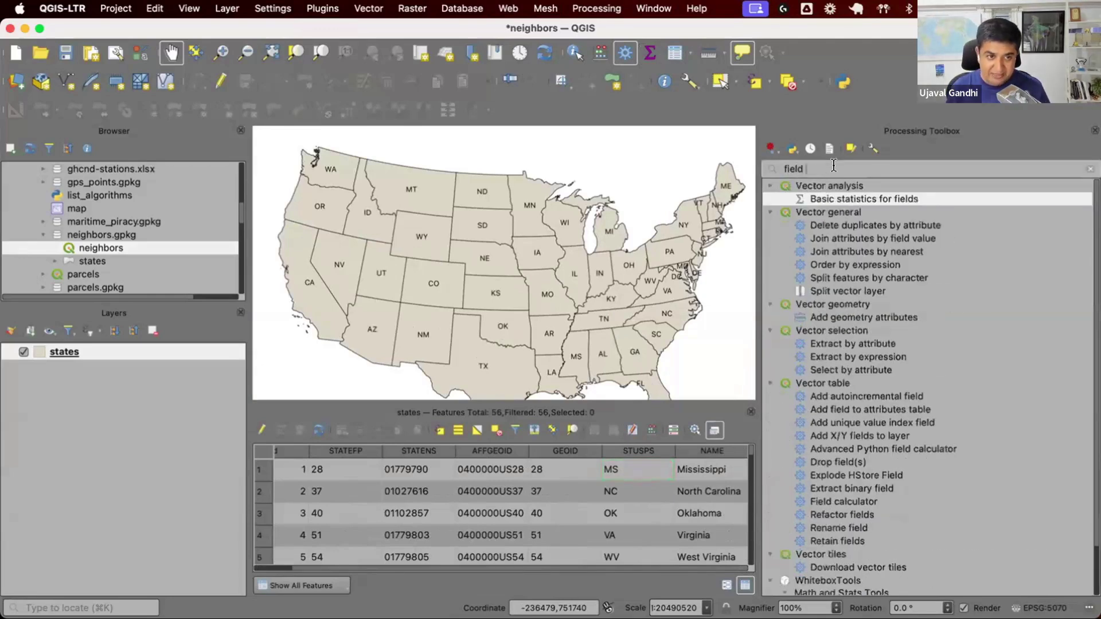
double_click(869, 210)
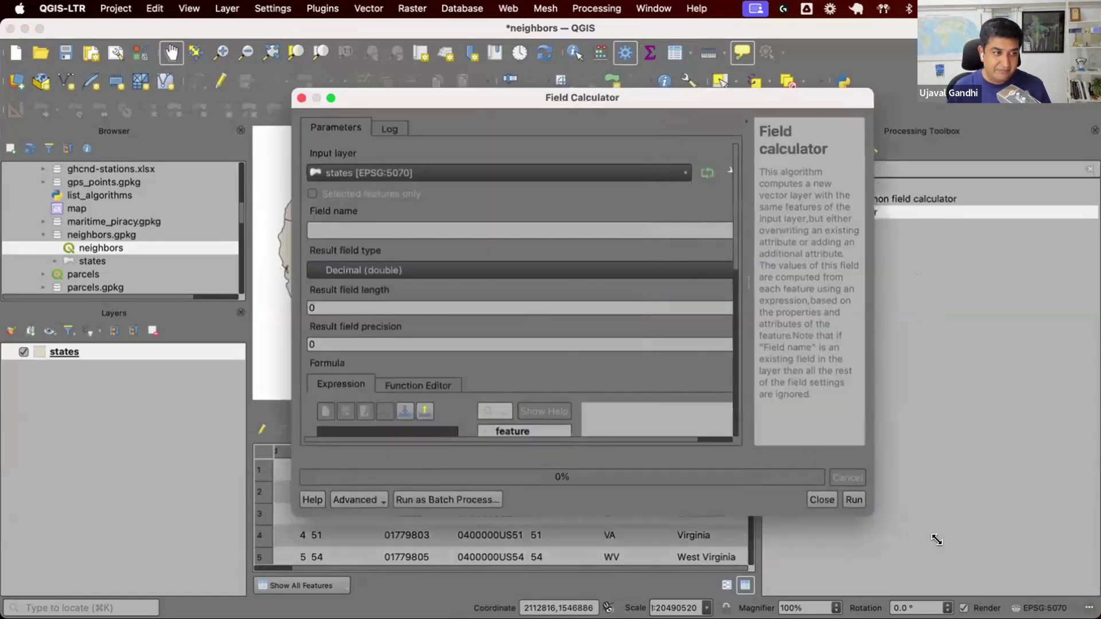
Name the new field 'neighbors', make it a String List, and enlarge the dialog.
left_click(514, 224)
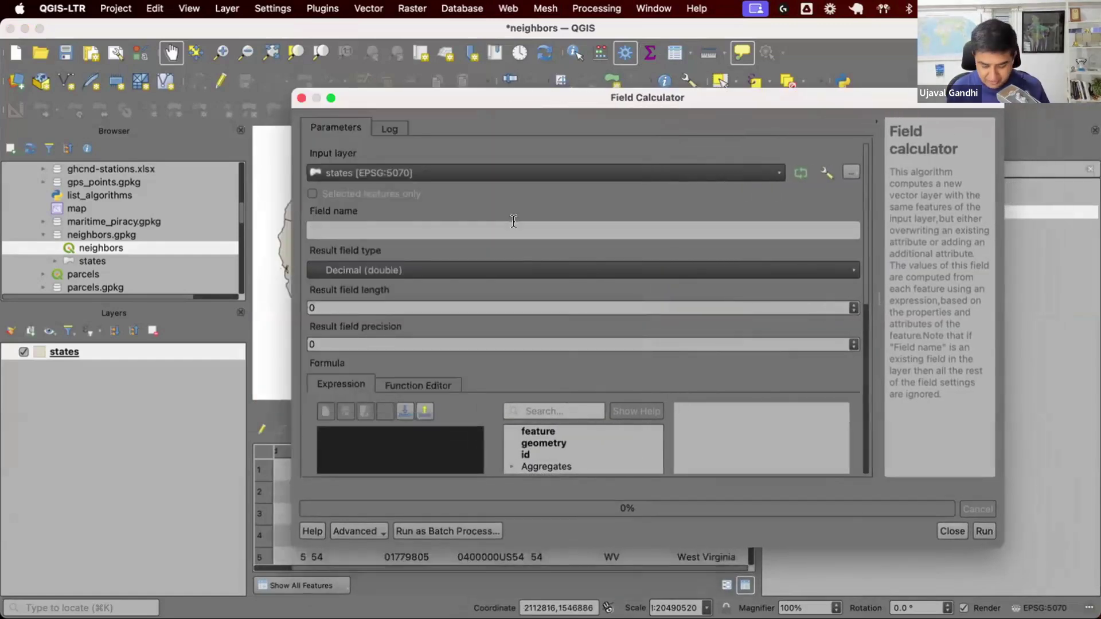
type("neighbors")
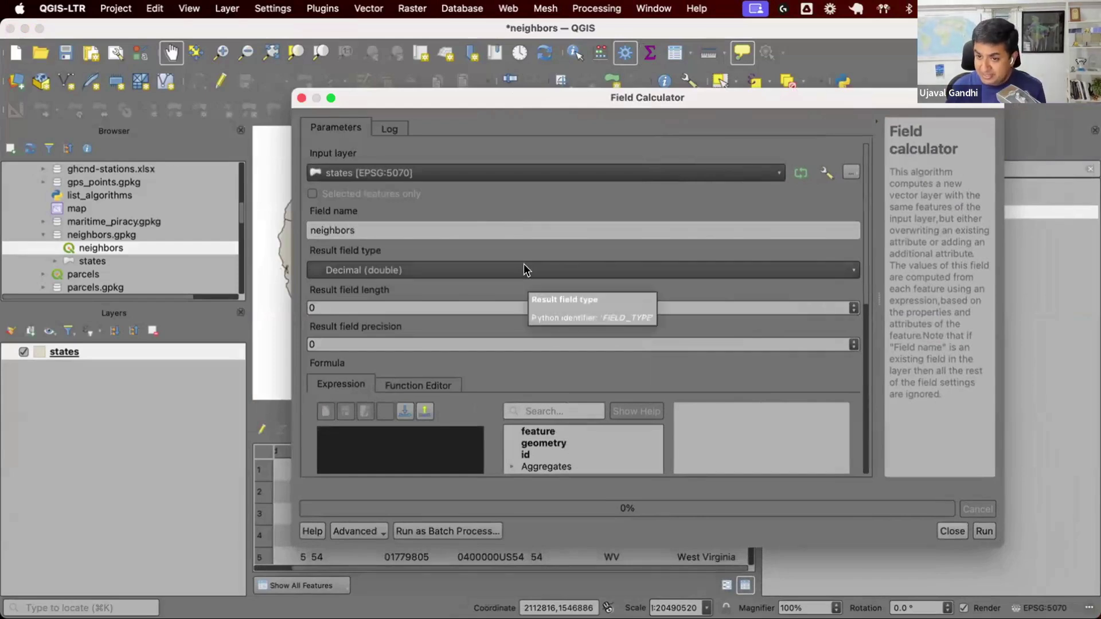
left_click(526, 269)
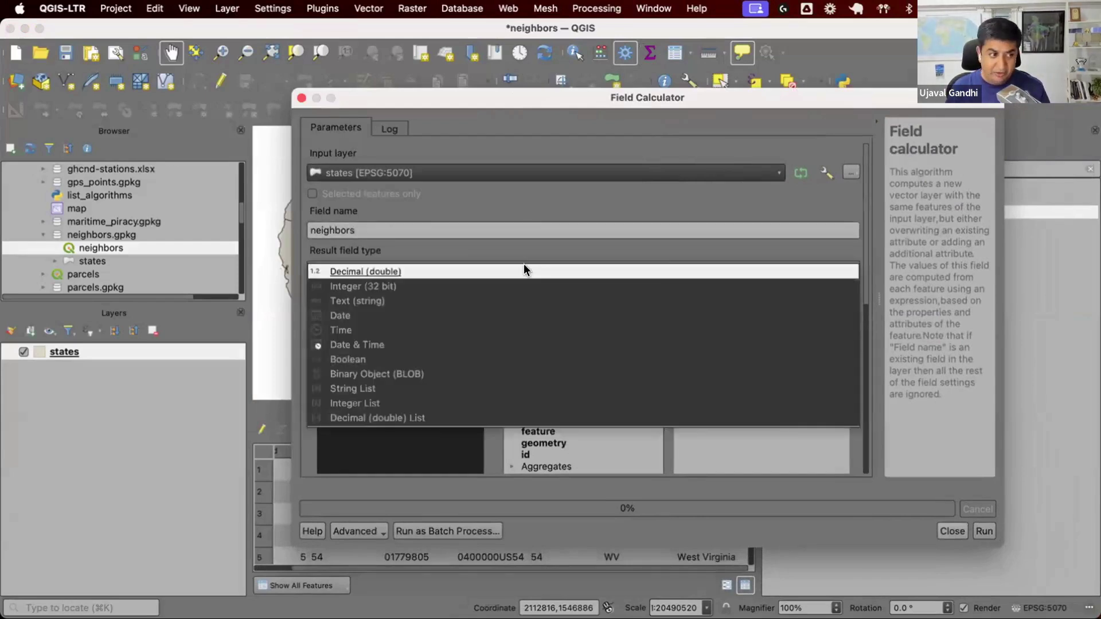
left_click(490, 390)
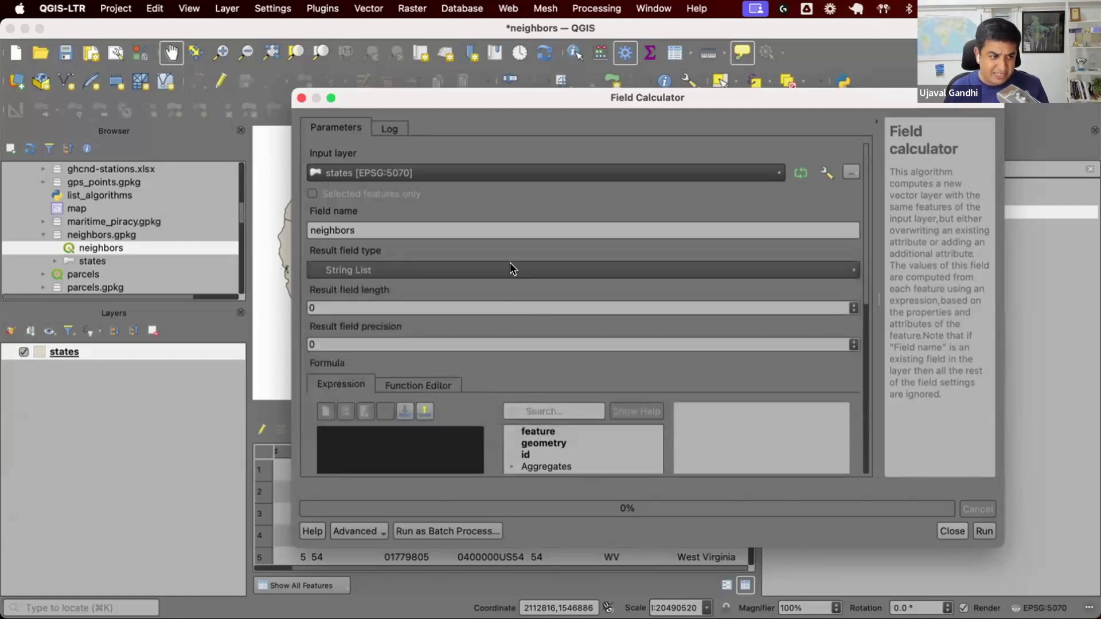
left_click_drag(1000, 546, 1012, 604)
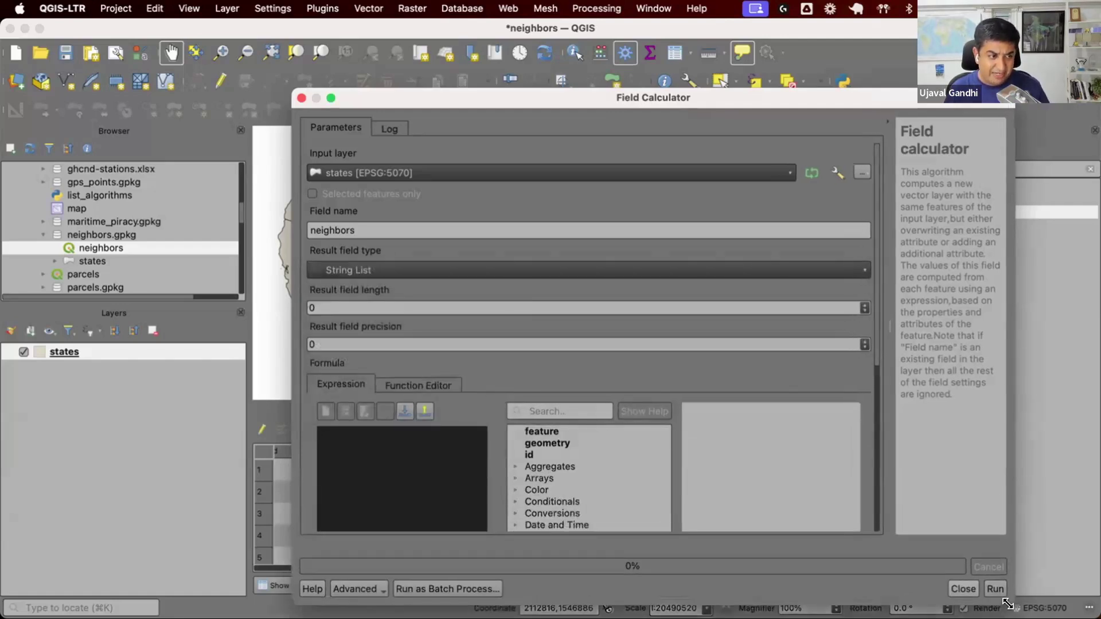
left_click_drag(781, 96, 758, 43)
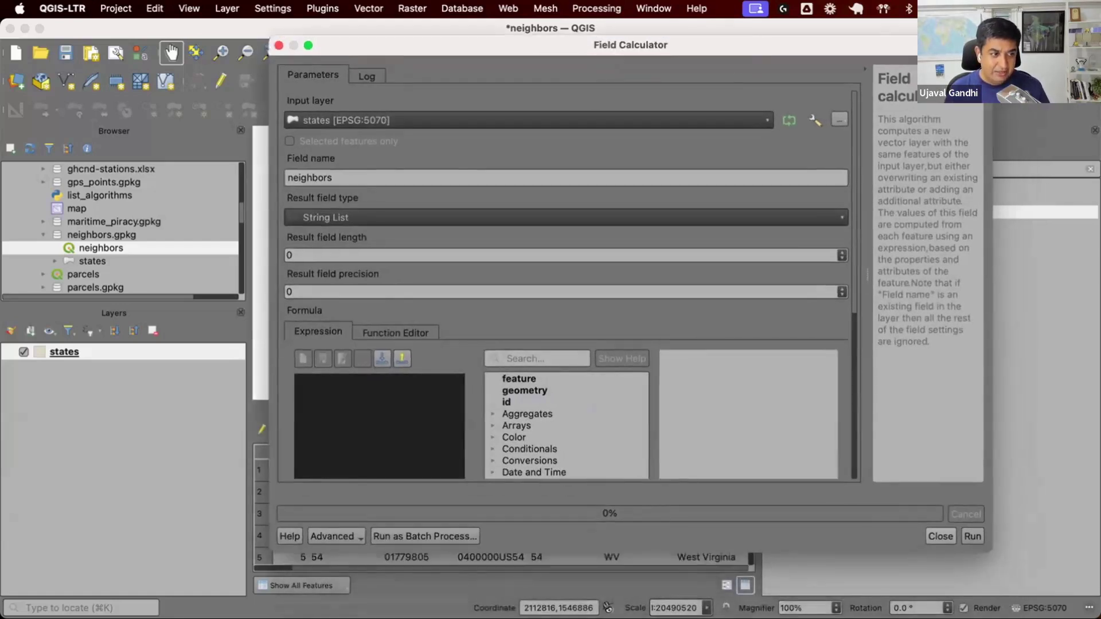
Start the expression with the aggregate( function, viewing its help.
left_click_drag(985, 548, 1032, 600)
left_click(362, 422)
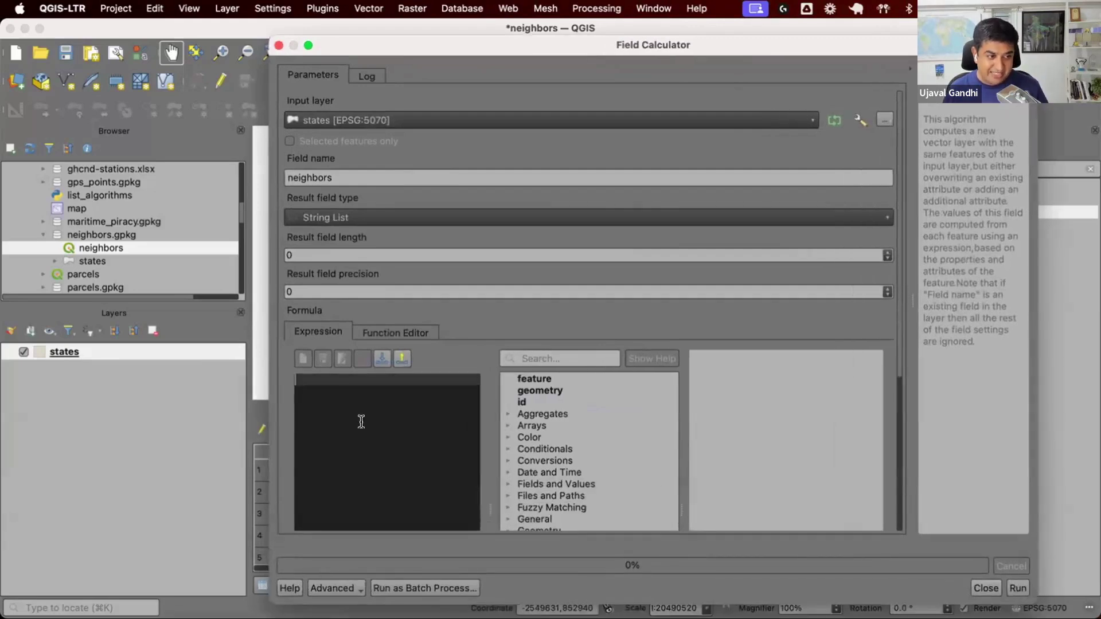
type("agg")
key("Return")
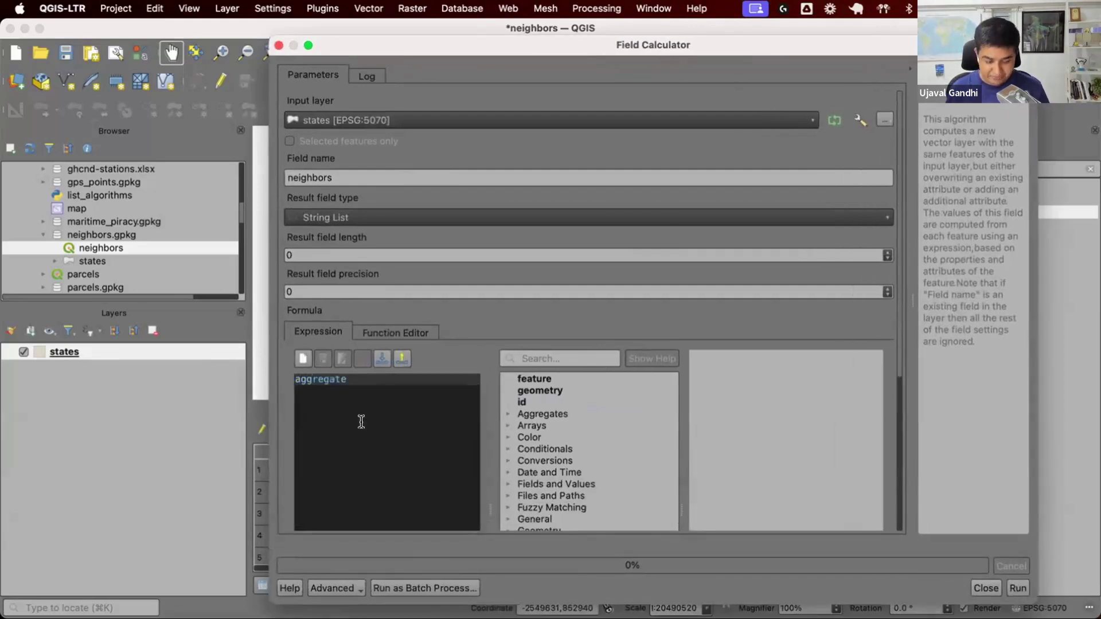
double_click(543, 413)
left_click(554, 426)
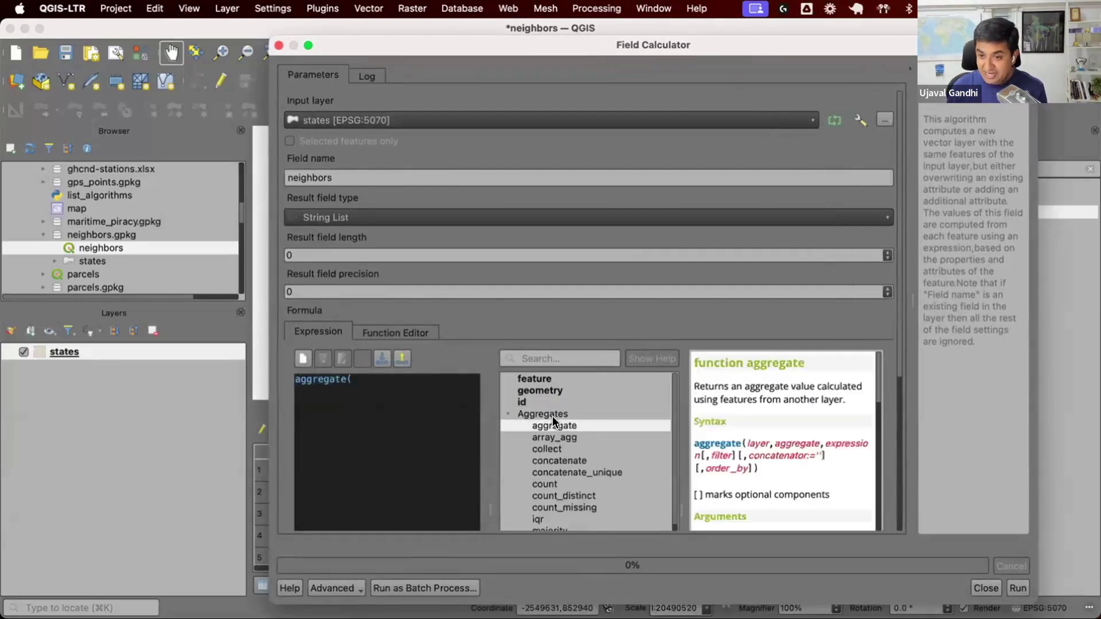
left_click(422, 392)
key("Return")
key("Tab")
type("la")
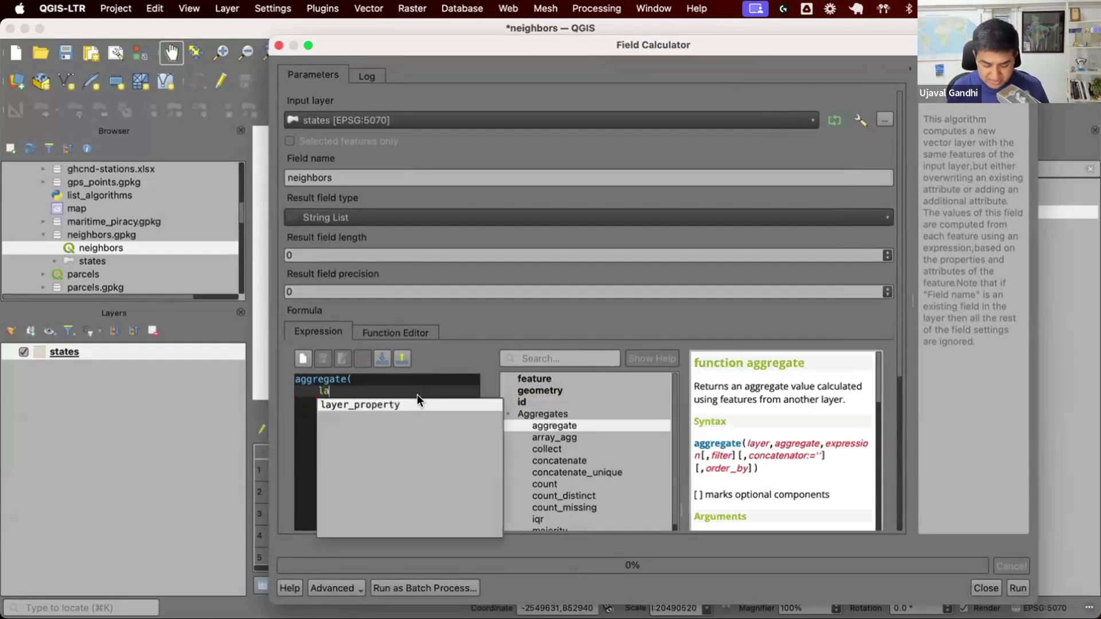
type("yer:=")
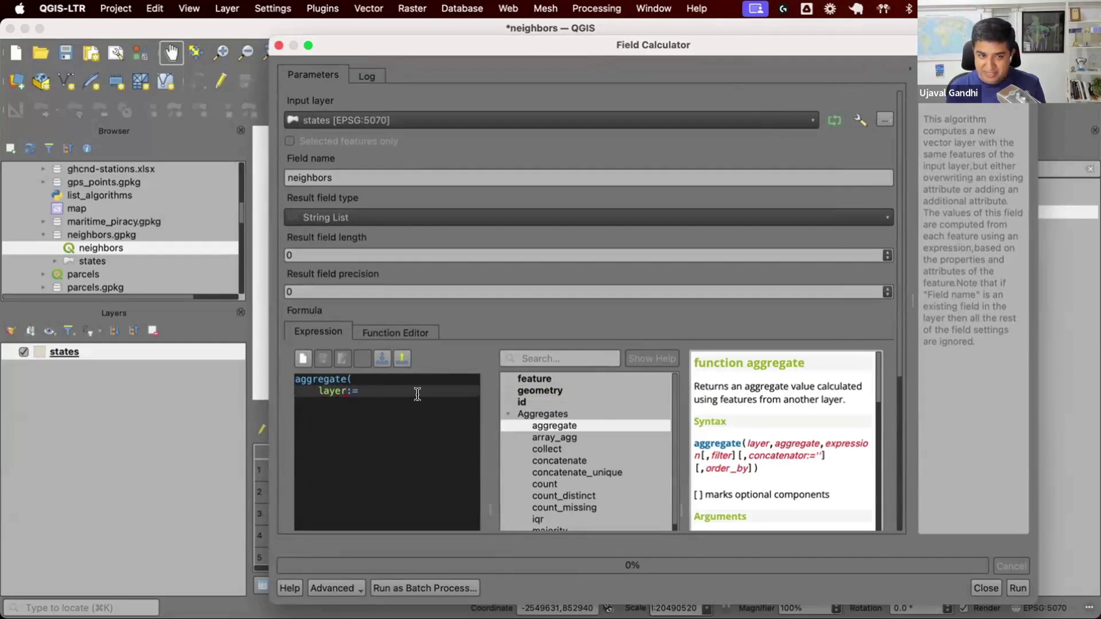
type("'states',")
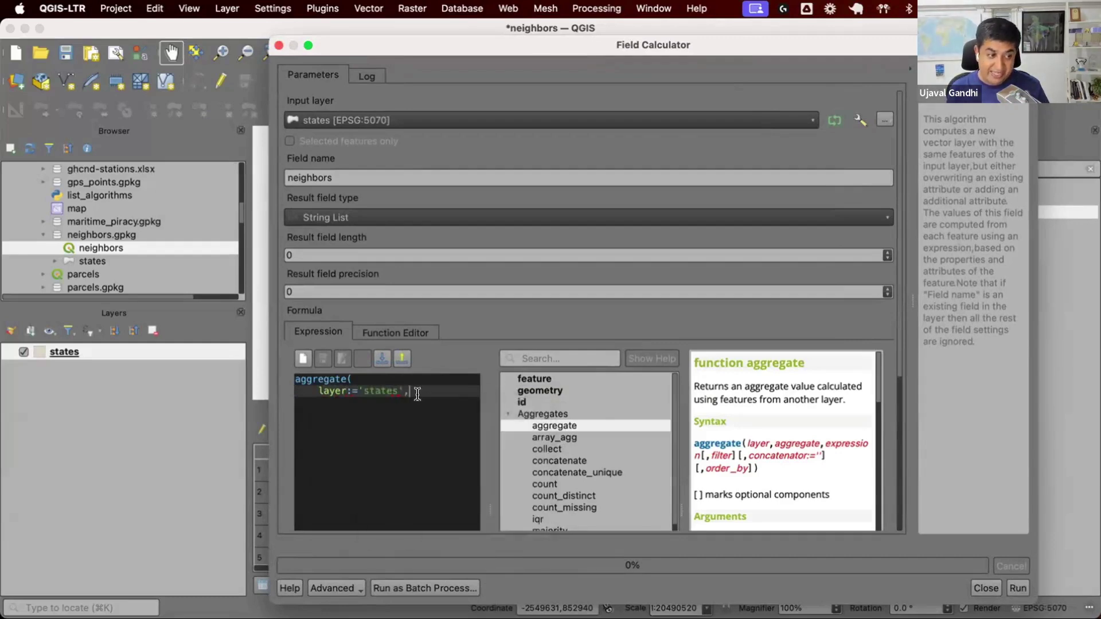
key("Return")
key("Up")
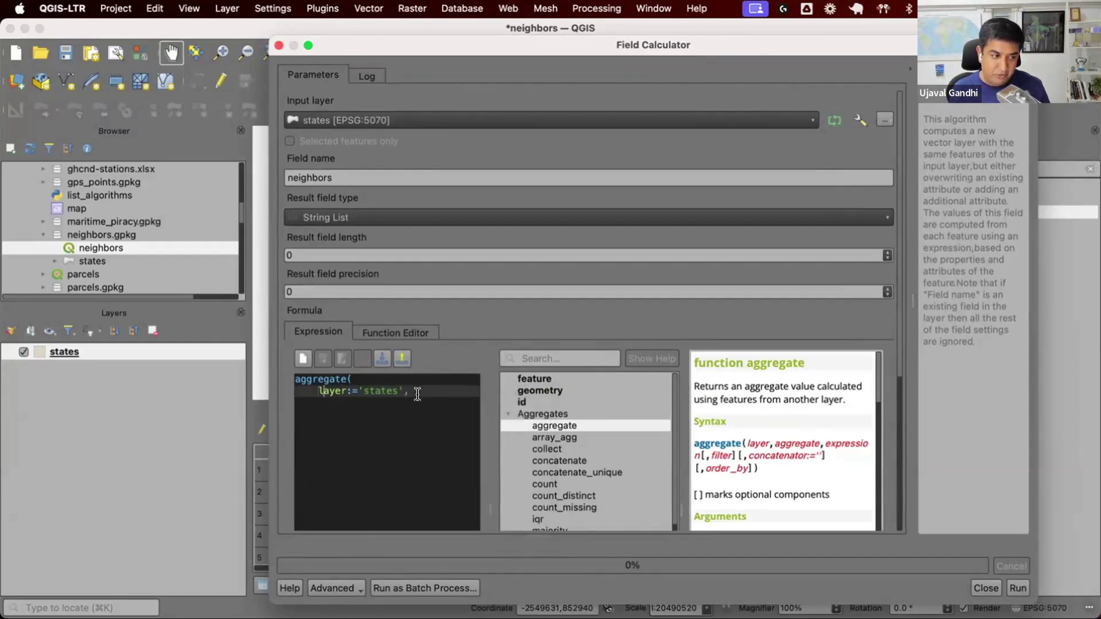
key("Right")
key("Right")
key("Right")
key("Right")
key("Right")
key("shift+Right")
key("shift+Right")
key("shift+Right")
key("shift+Right")
key("shift+Right")
key("shift+Right")
key("shift+Right")
key("shift+Right")
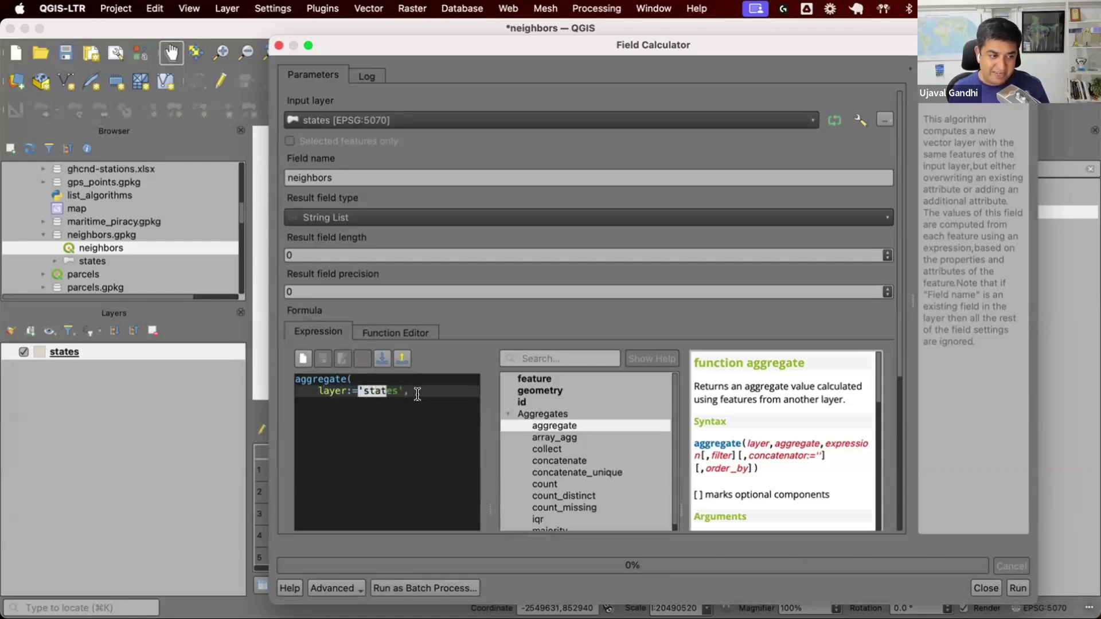
type("@layer")
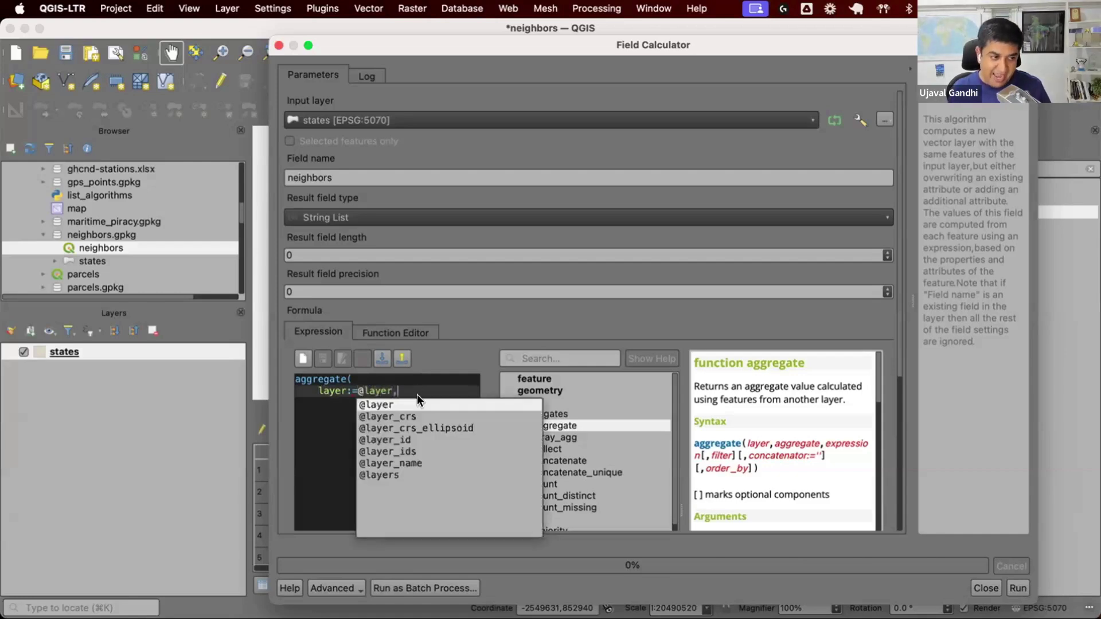
key("Right")
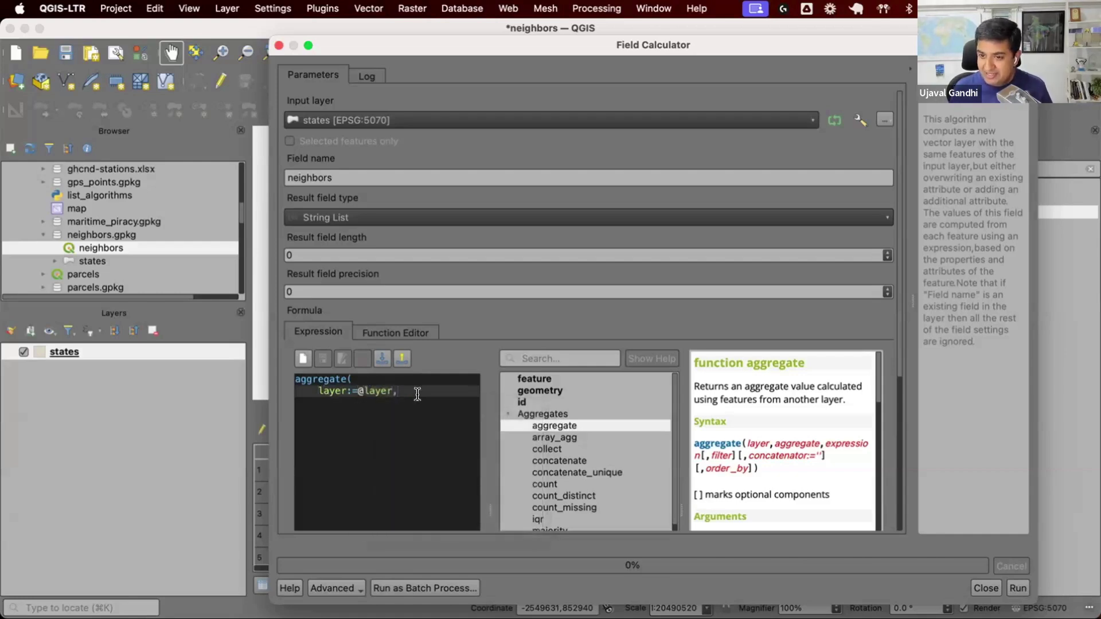
key("Return")
Add the argument aggregate:='array_agg' on its own line.
type("aggregate:='")
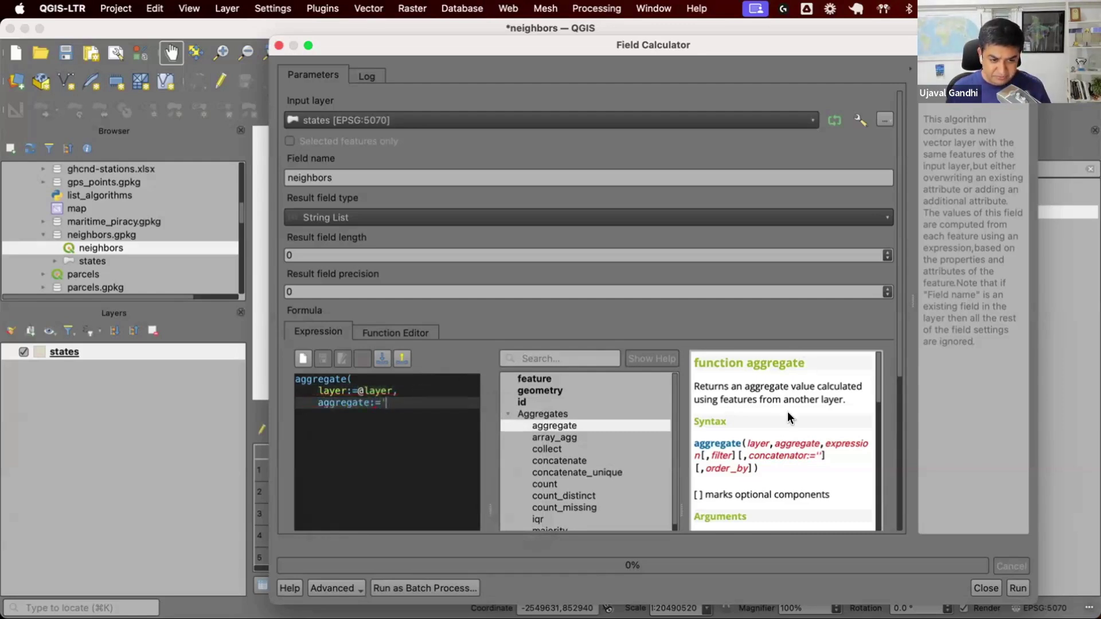
scroll(787, 411, "down", 10)
scroll(786, 411, "down", 3)
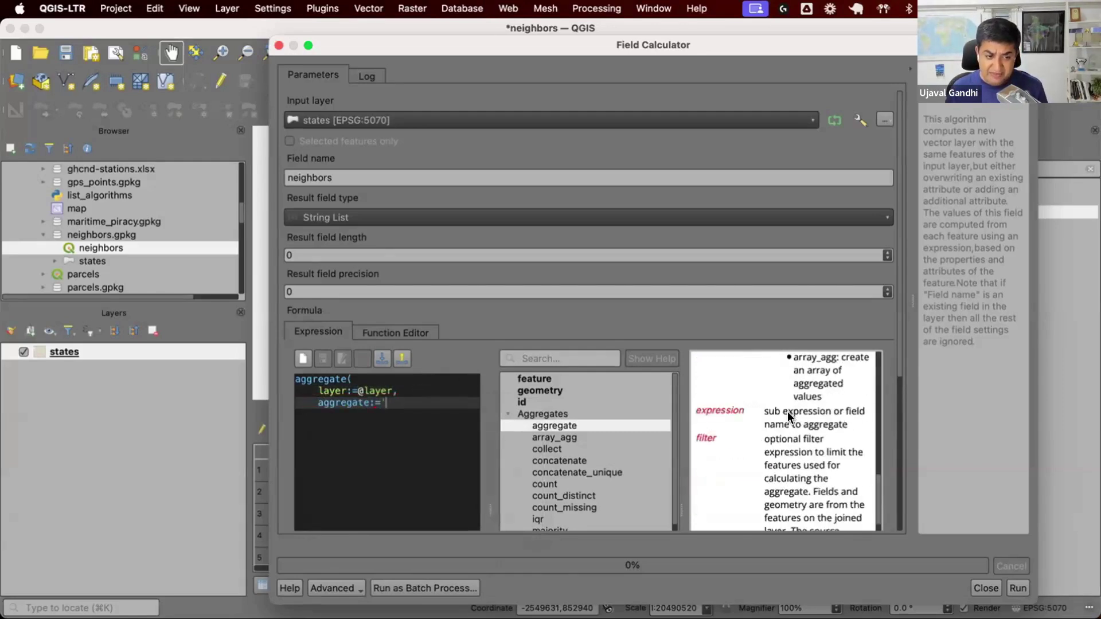
scroll(787, 411, "up", 3)
scroll(787, 411, "down", 3)
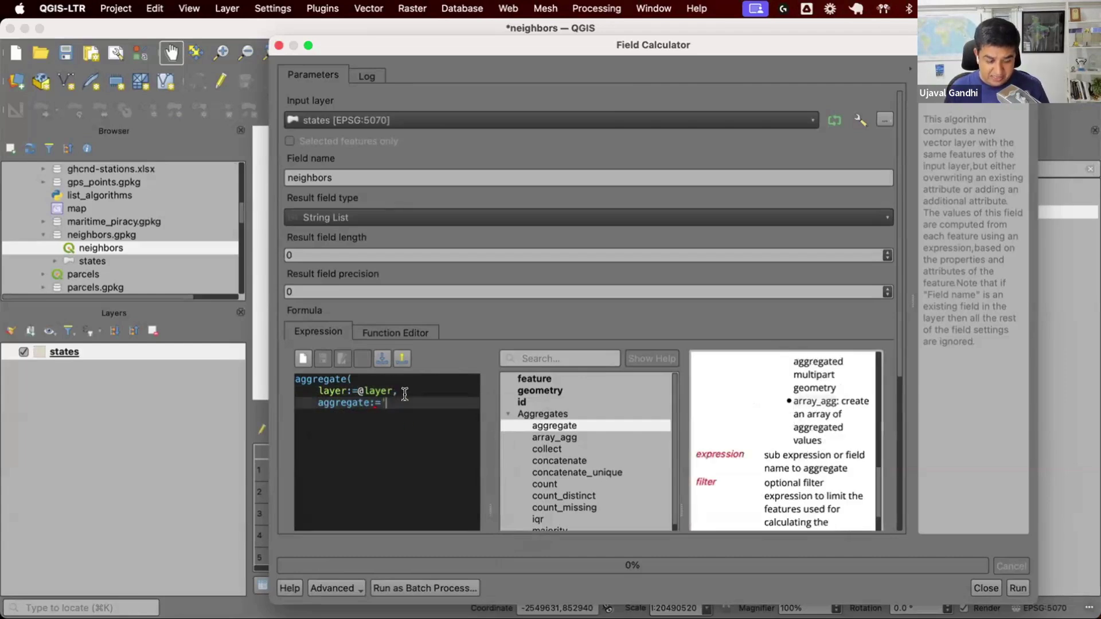
type("array_arr")
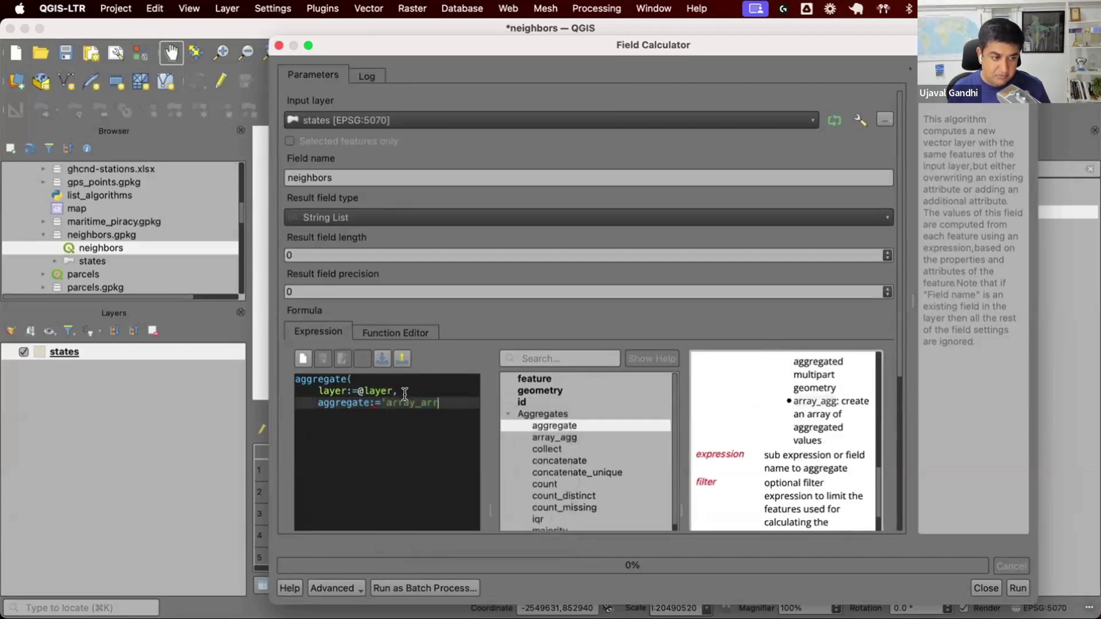
key("BackSpace")
key("BackSpace")
type("gg',")
key("Return")
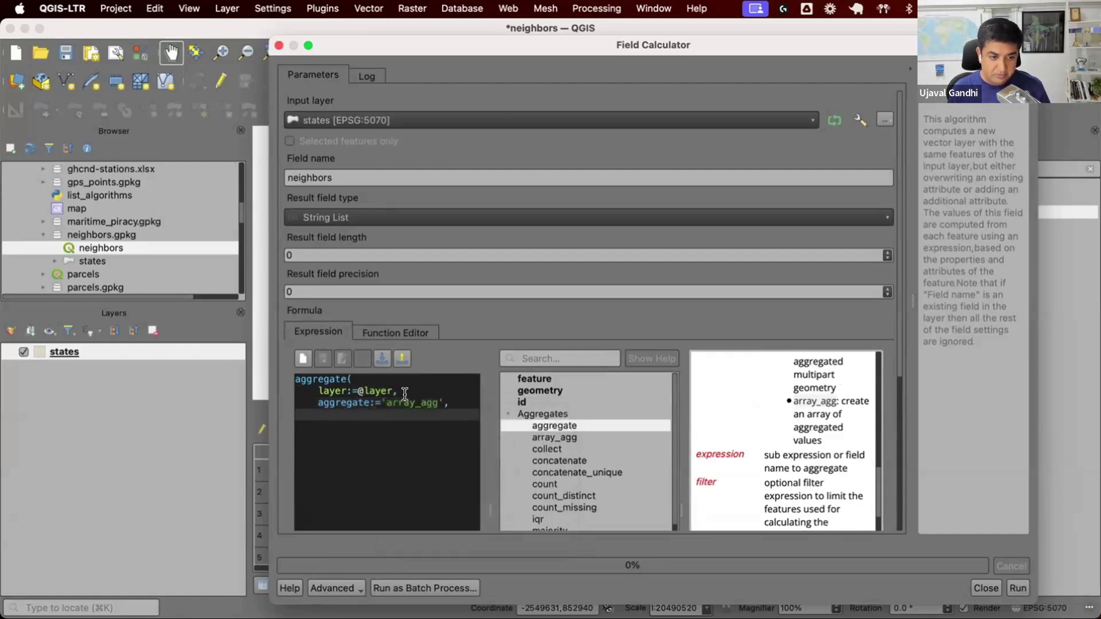
scroll(753, 492, "up", 10)
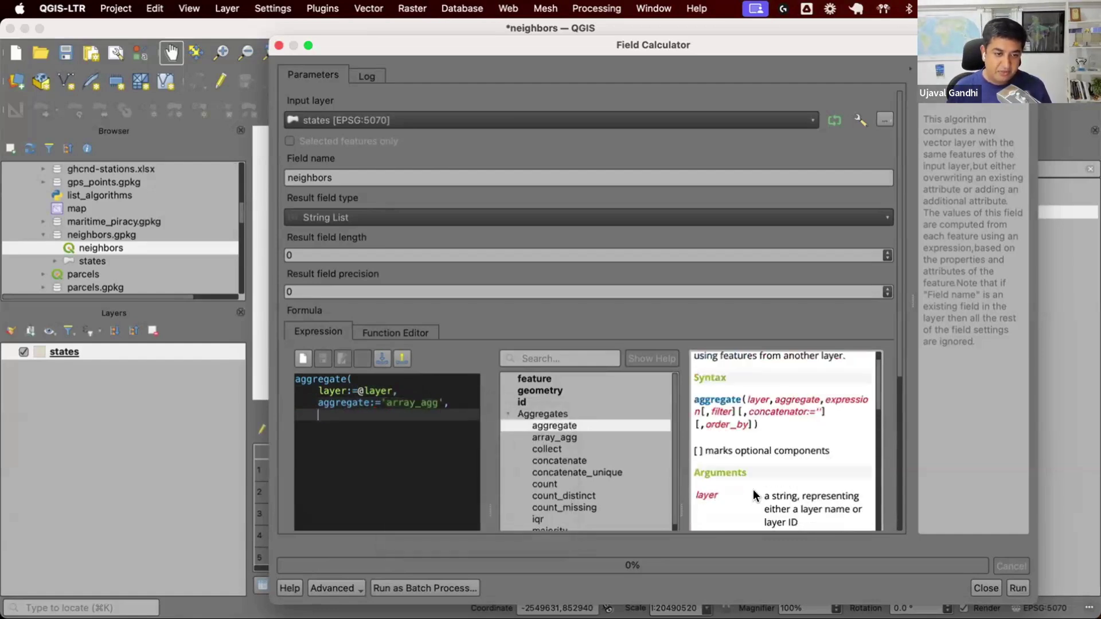
type("c")
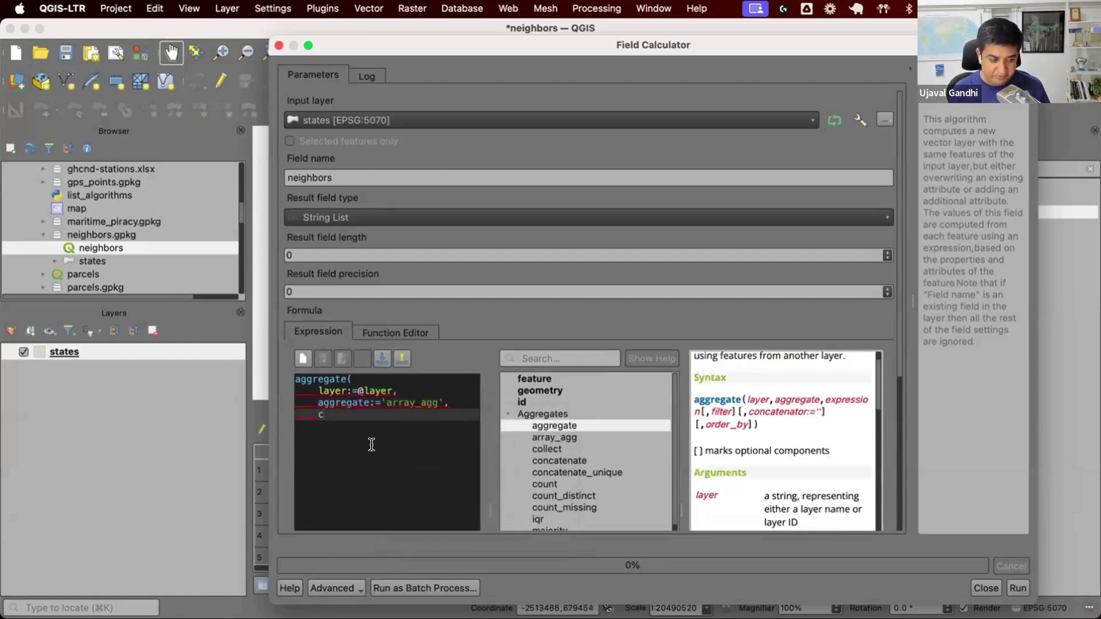
key("BackSpace")
type("expression:=")
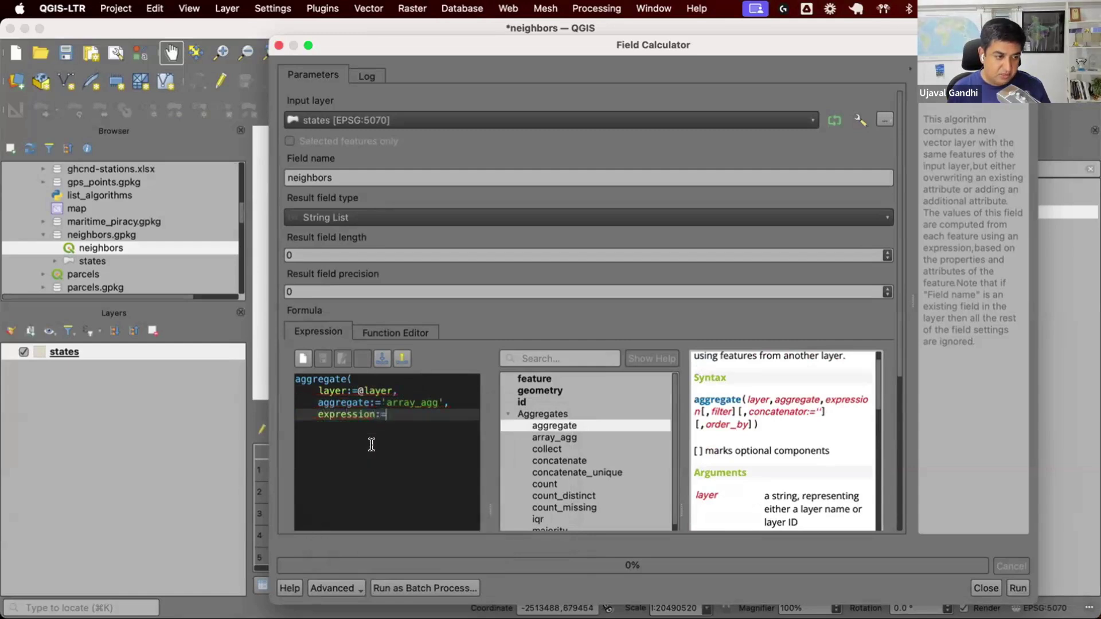
type("\"U")
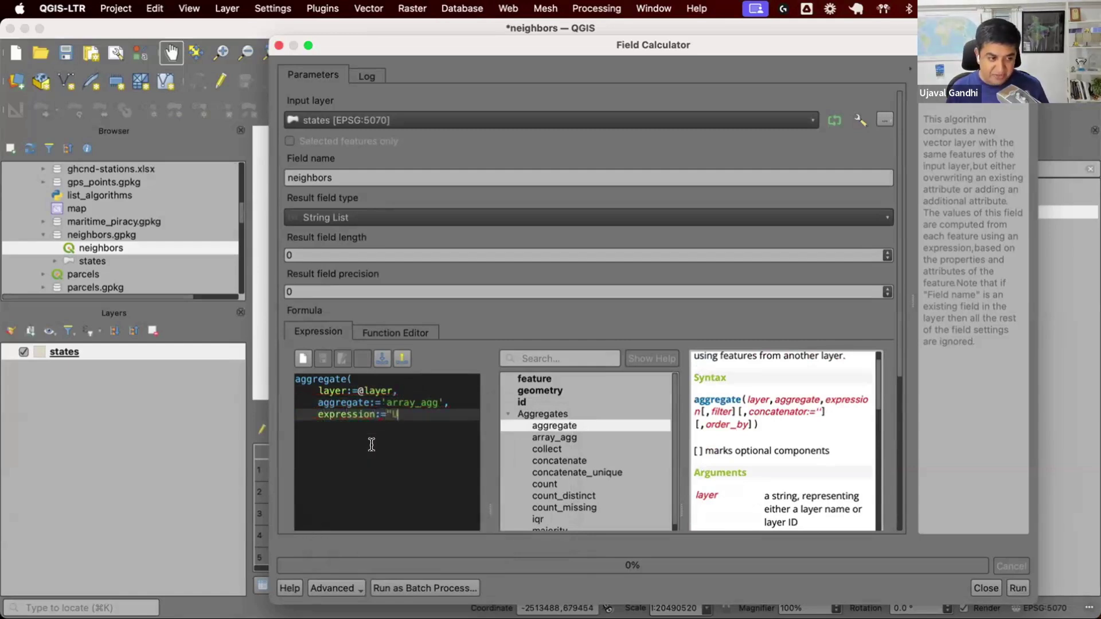
key("BackSpace")
type("S")
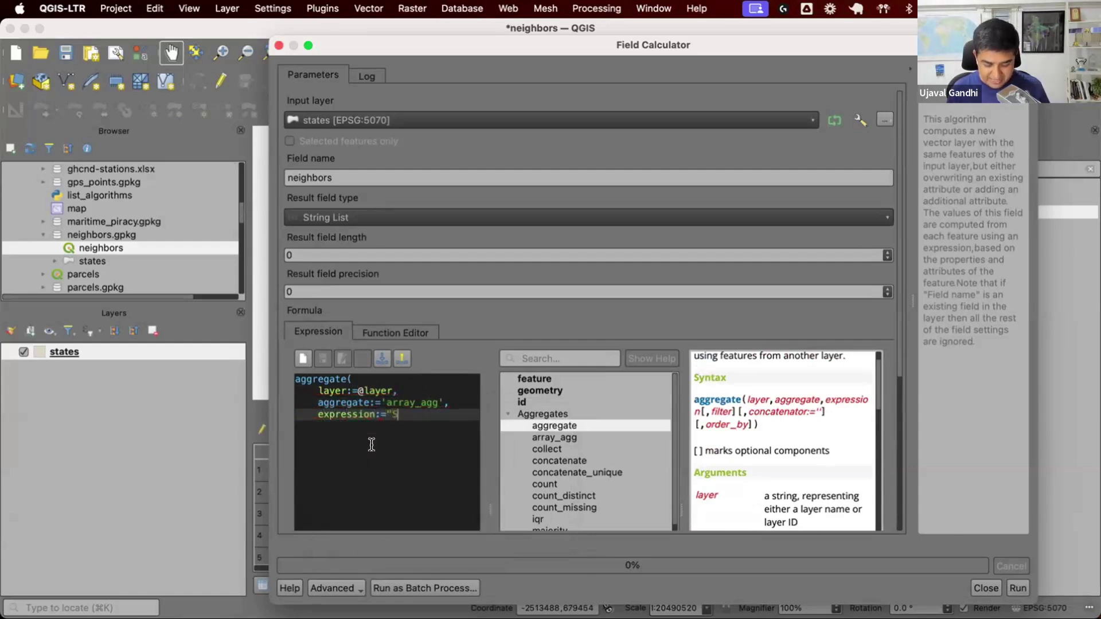
type("TUSPS\",")
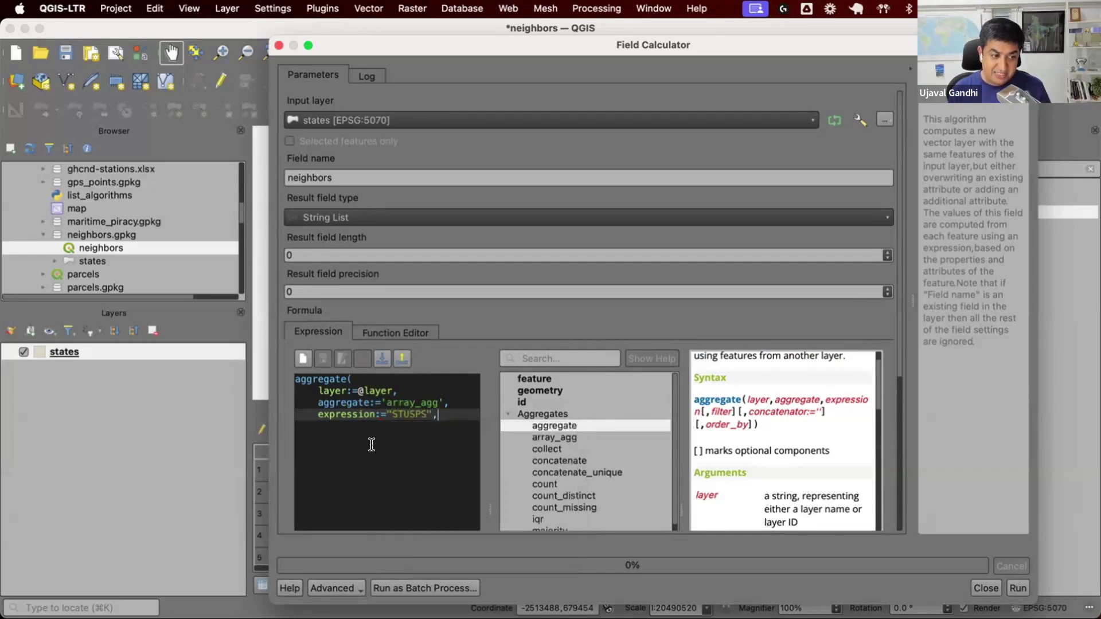
key("Return")
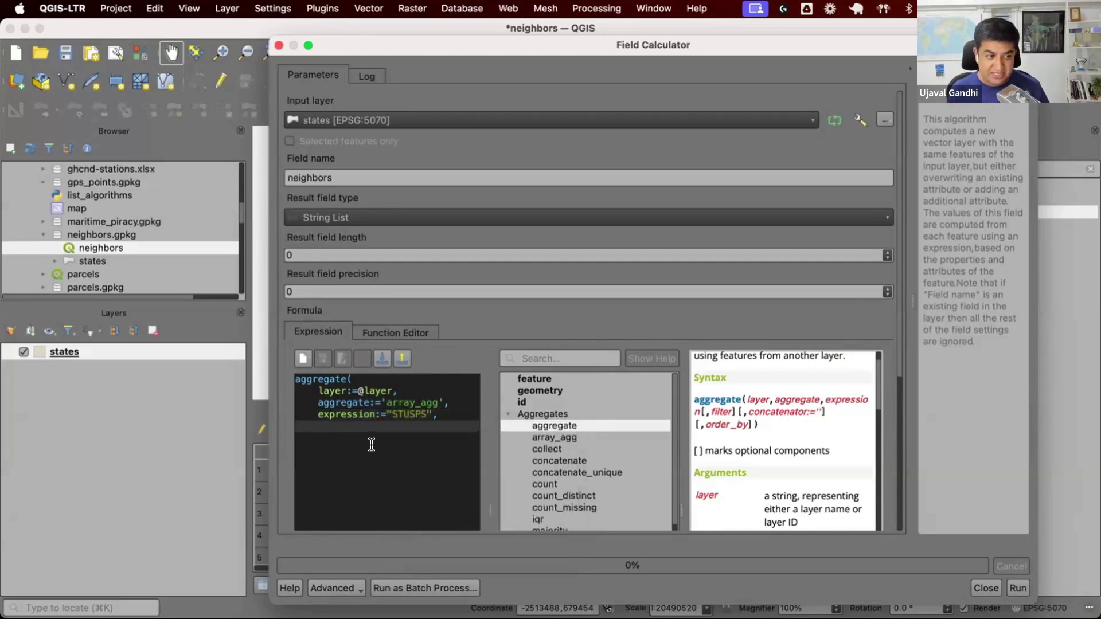
type("filter:=")
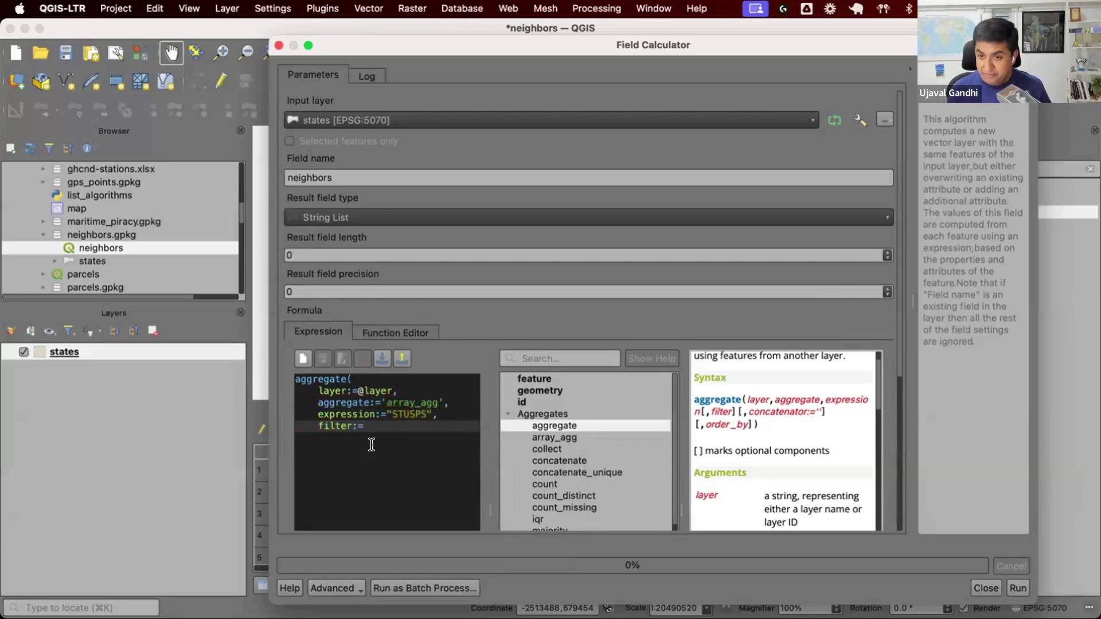
type("touch")
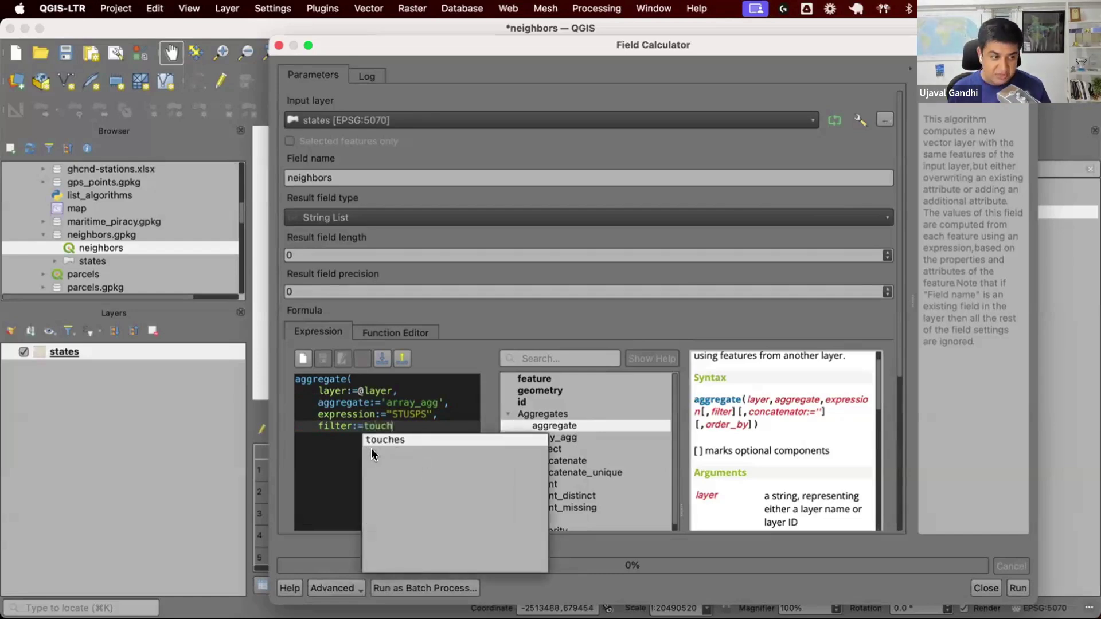
type("es(")
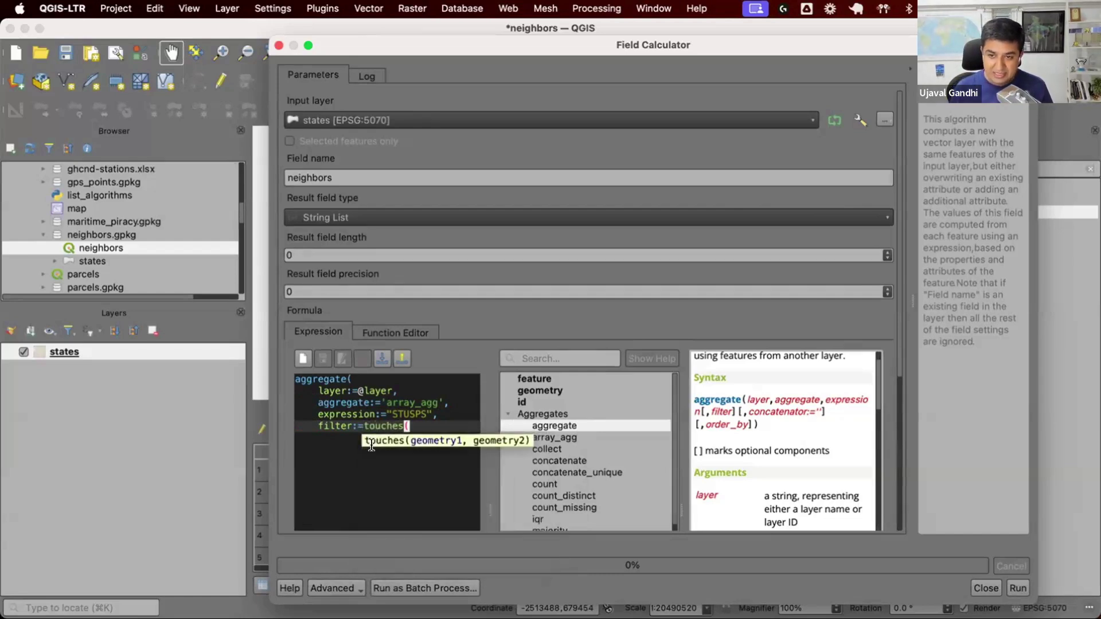
type("$geometry, ")
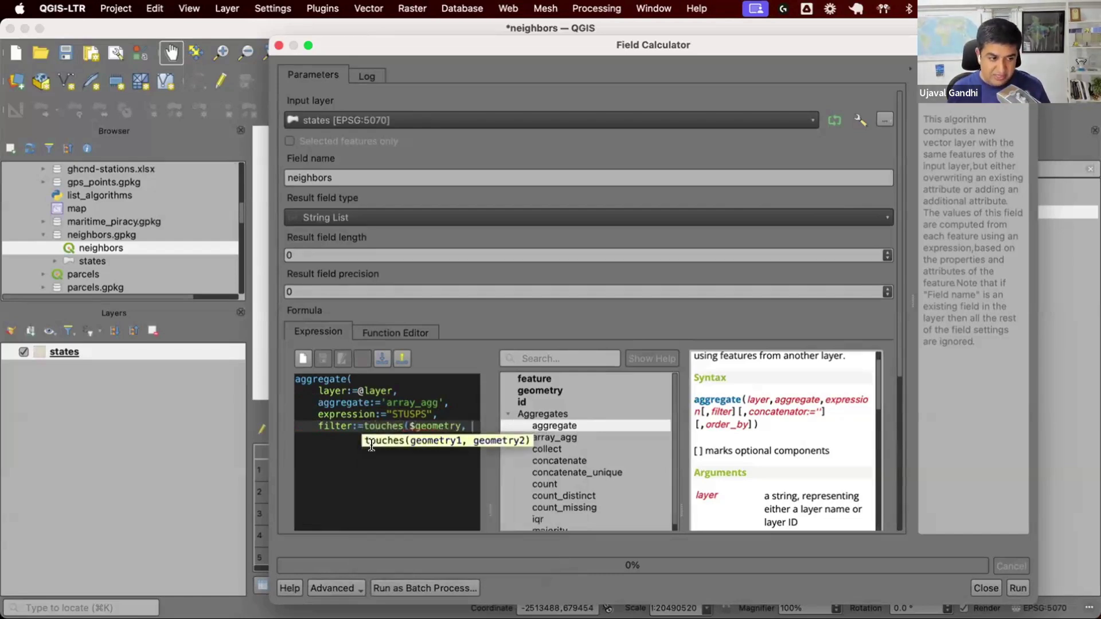
type("geometry(@p")
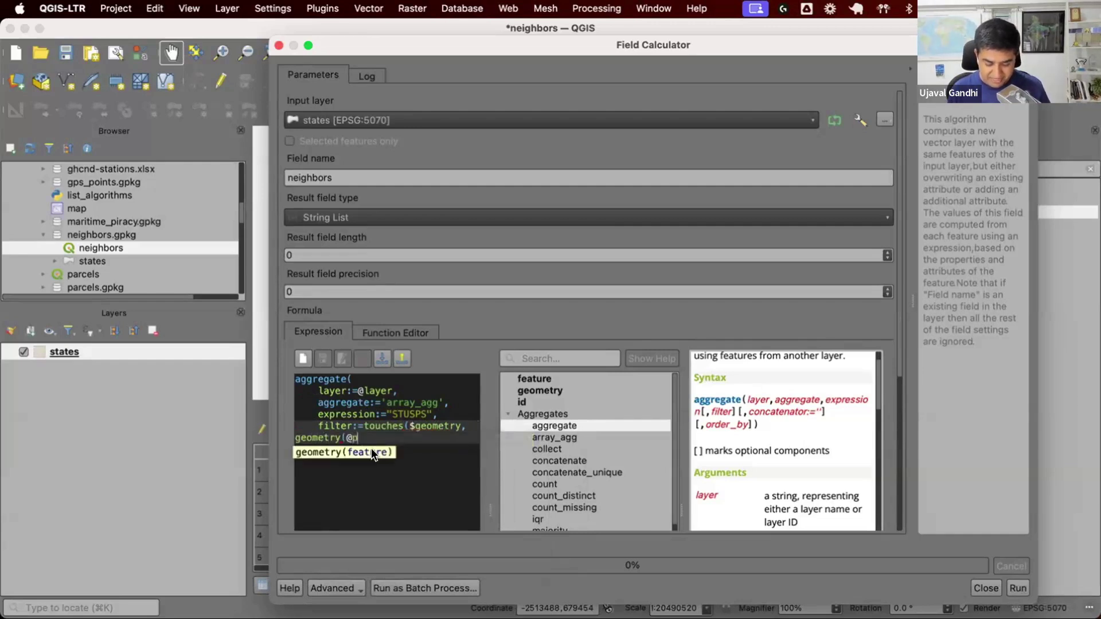
type("arent))")
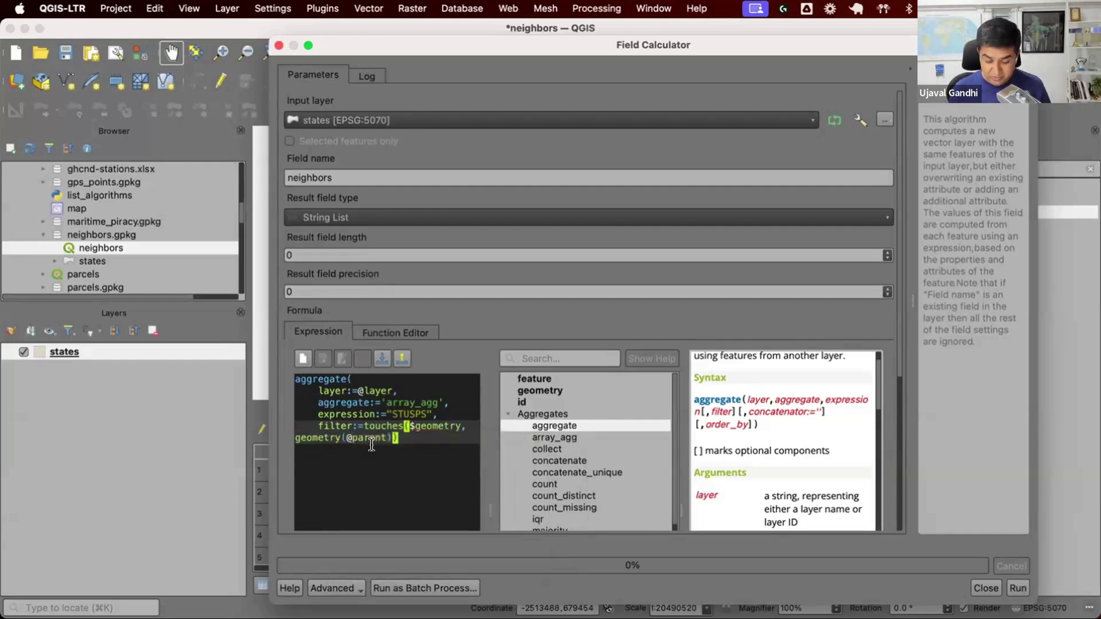
type(")")
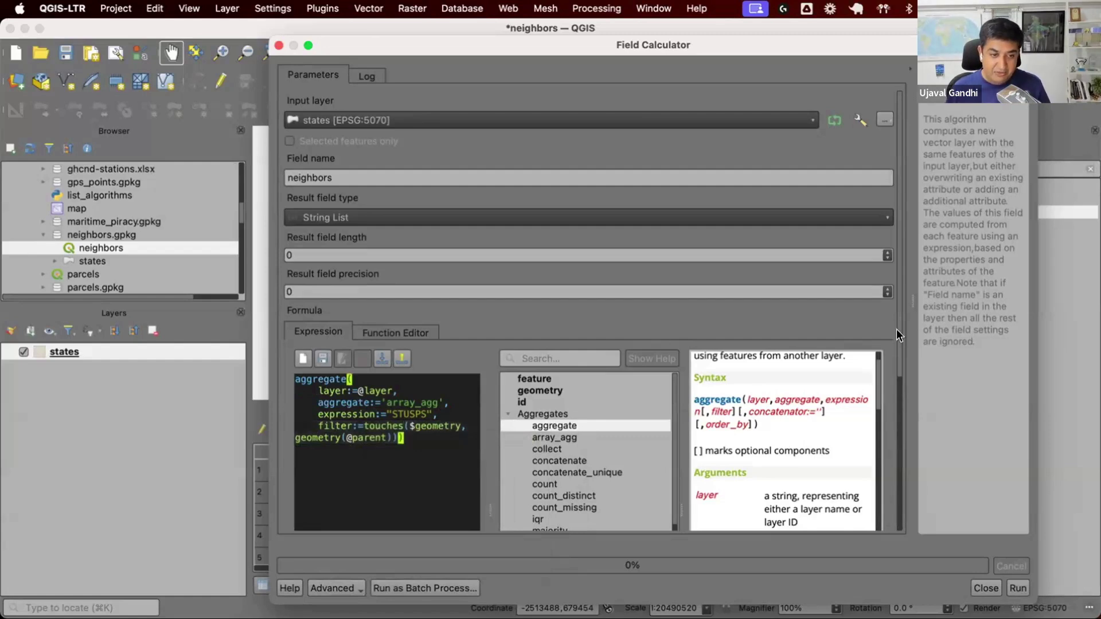
Run the Field calculator and close it once the Calculated layer is produced.
left_click_drag(896, 328, 896, 455)
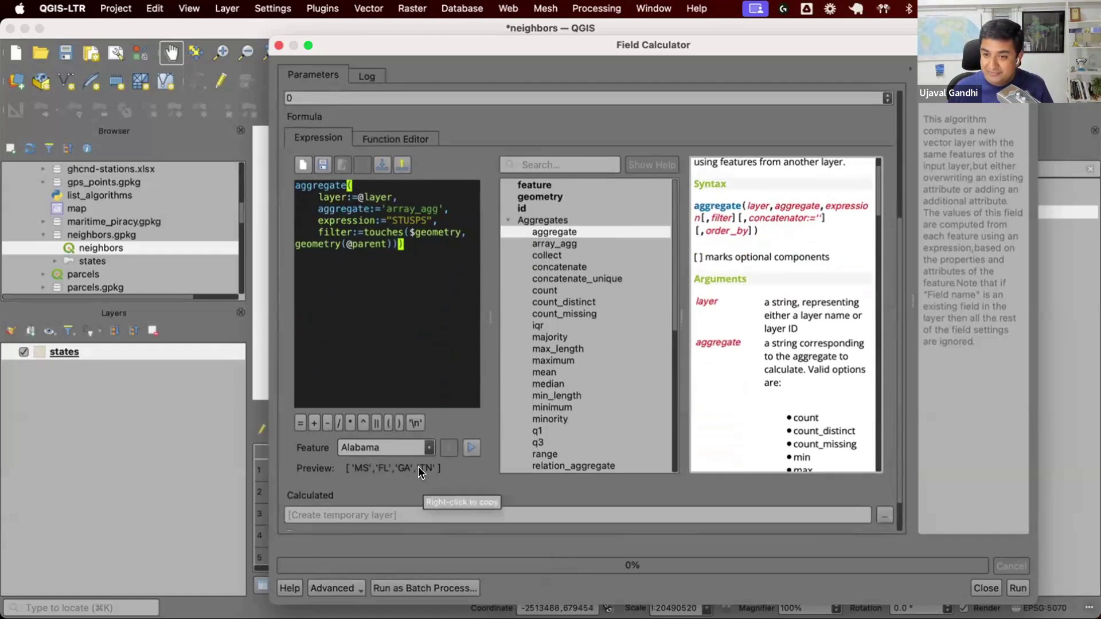
left_click(1018, 588)
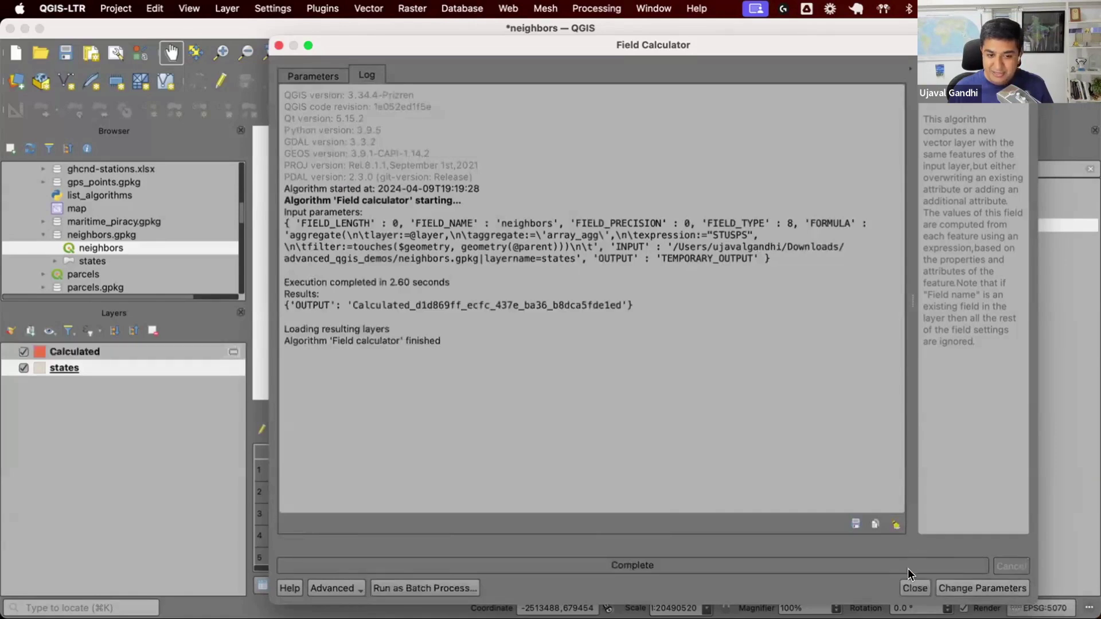
left_click(914, 588)
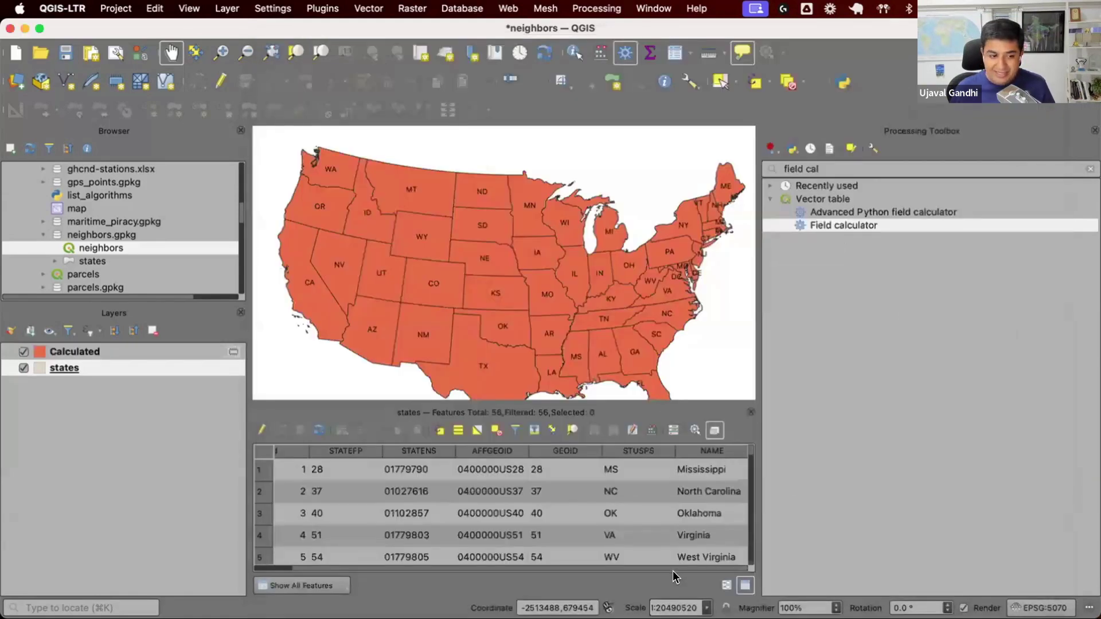
Open the Calculated layer's attribute table, hide the Toolbox, and widen the neighbors column.
left_click(225, 351)
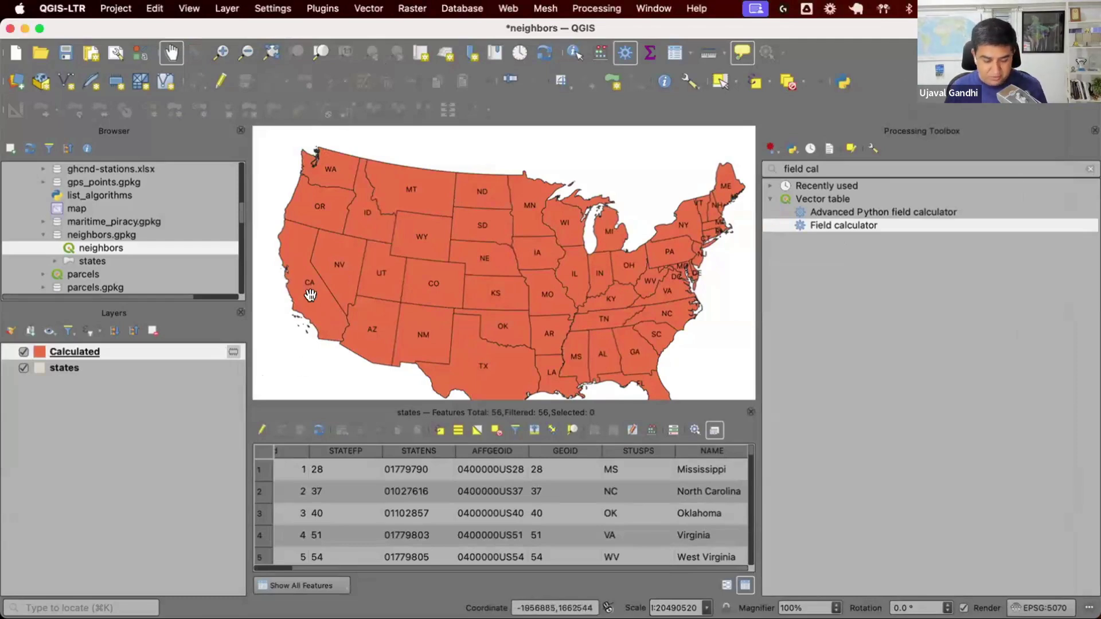
key("F6")
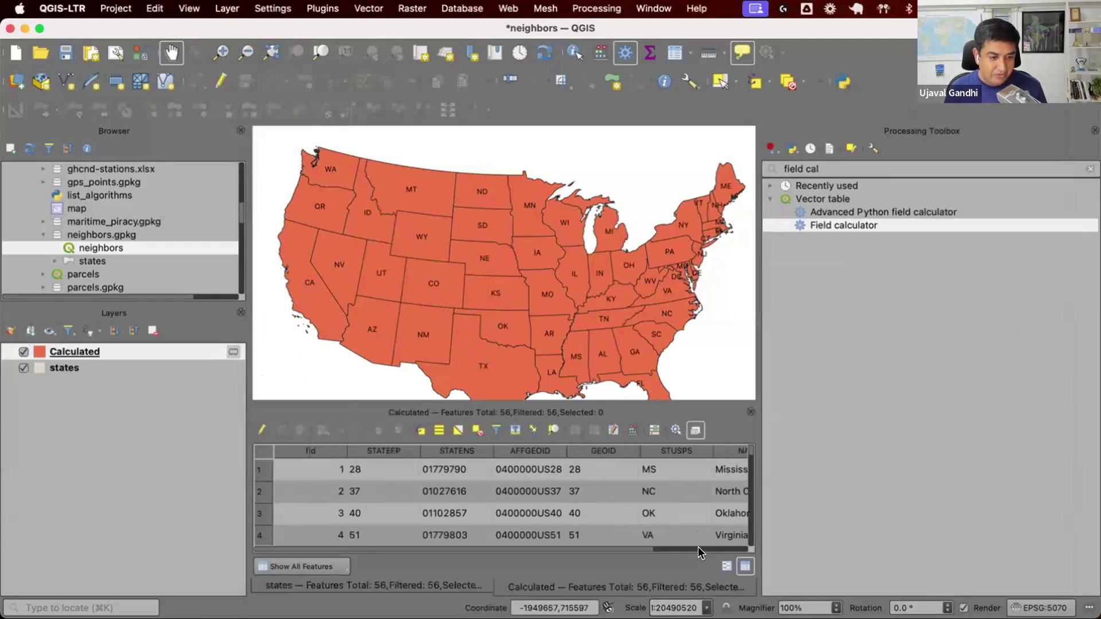
scroll(697, 545, "right", 5)
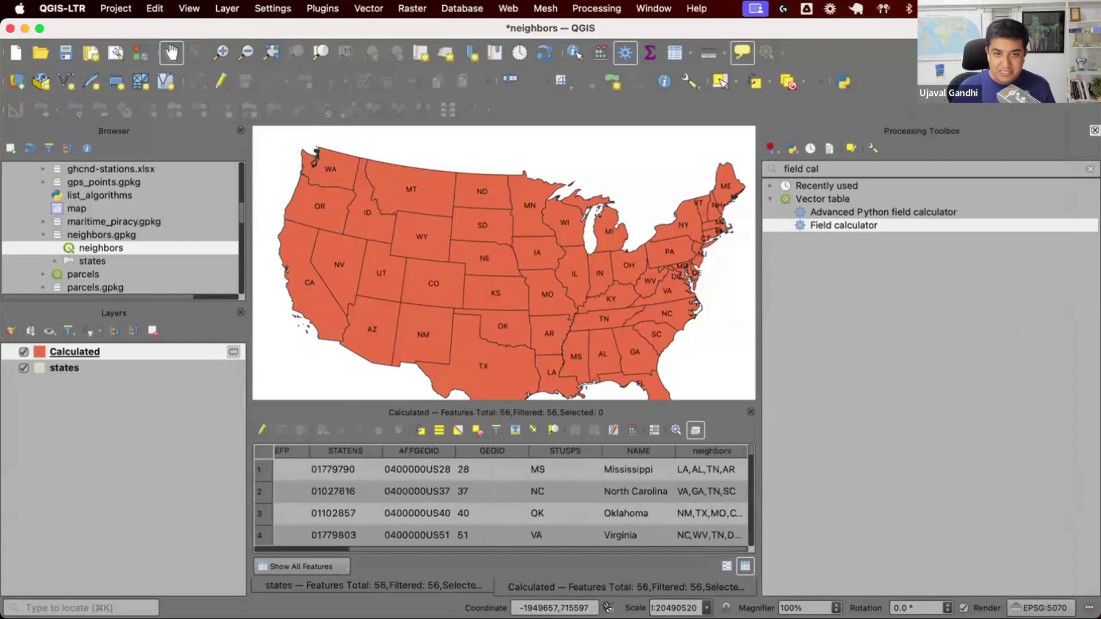
key("ctrl+alt+t")
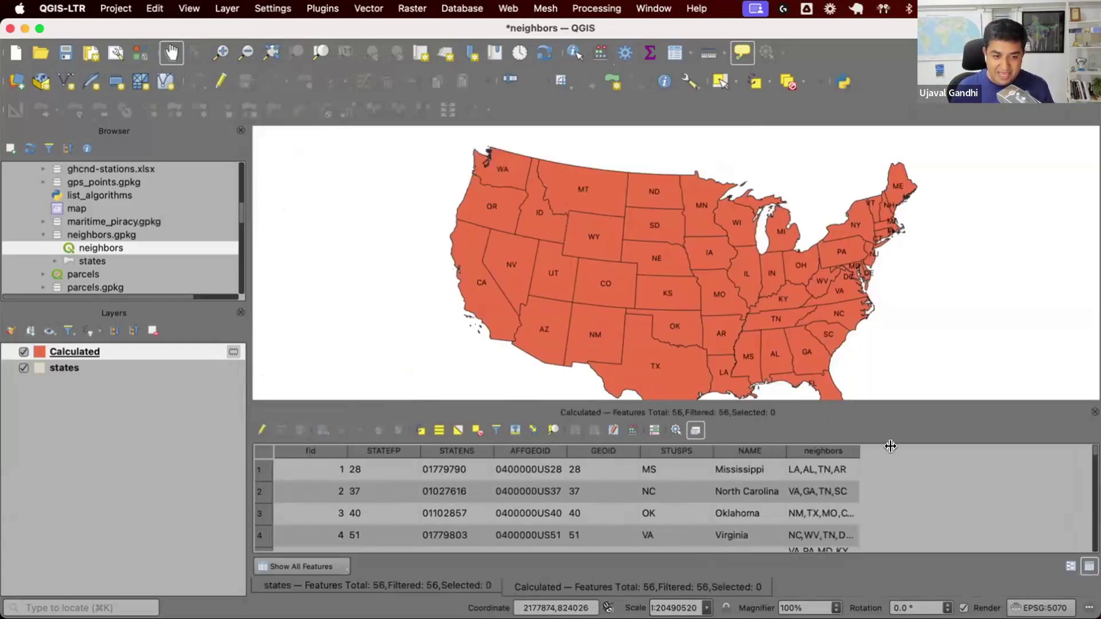
double_click(859, 449)
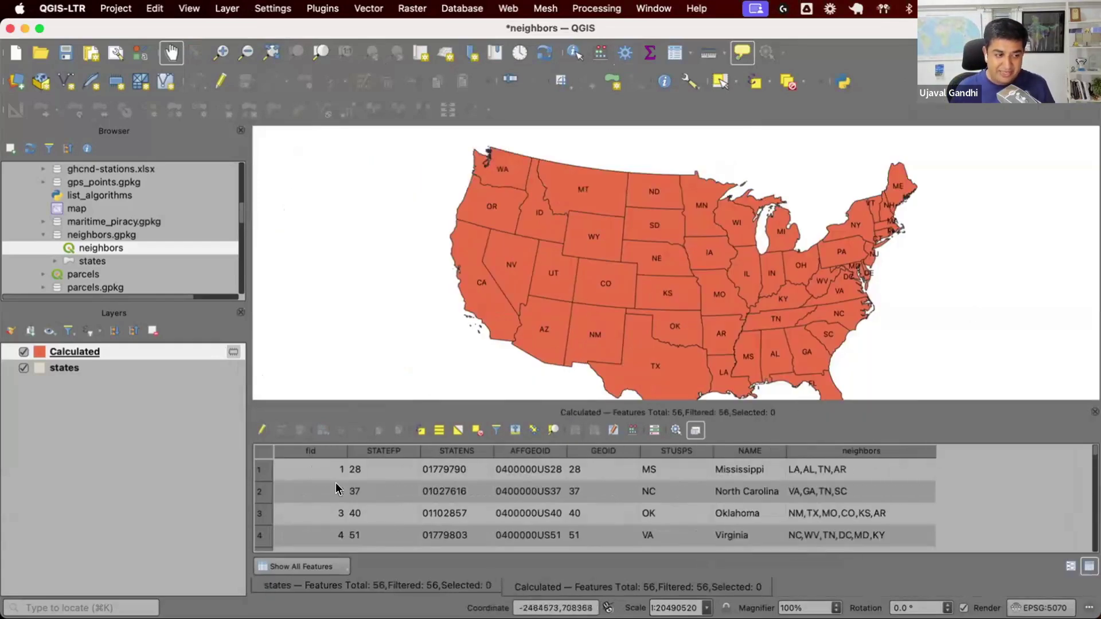
scroll(632, 513, "down", 4)
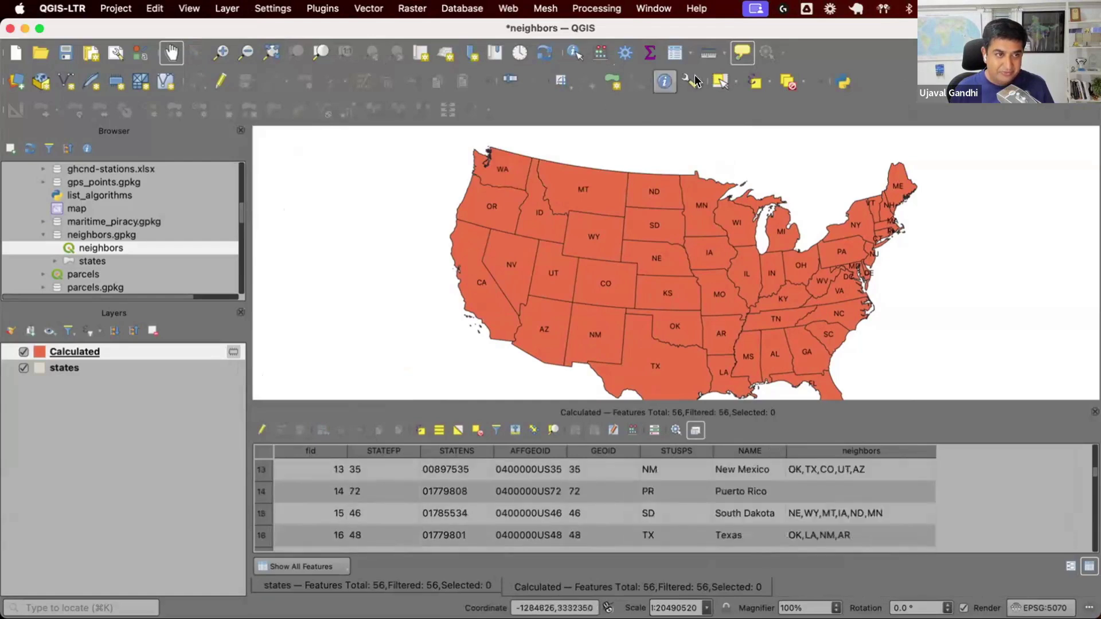
Select California on the map and move its row (NV,AZ,OR) to the top.
left_click(721, 81)
left_click(489, 314)
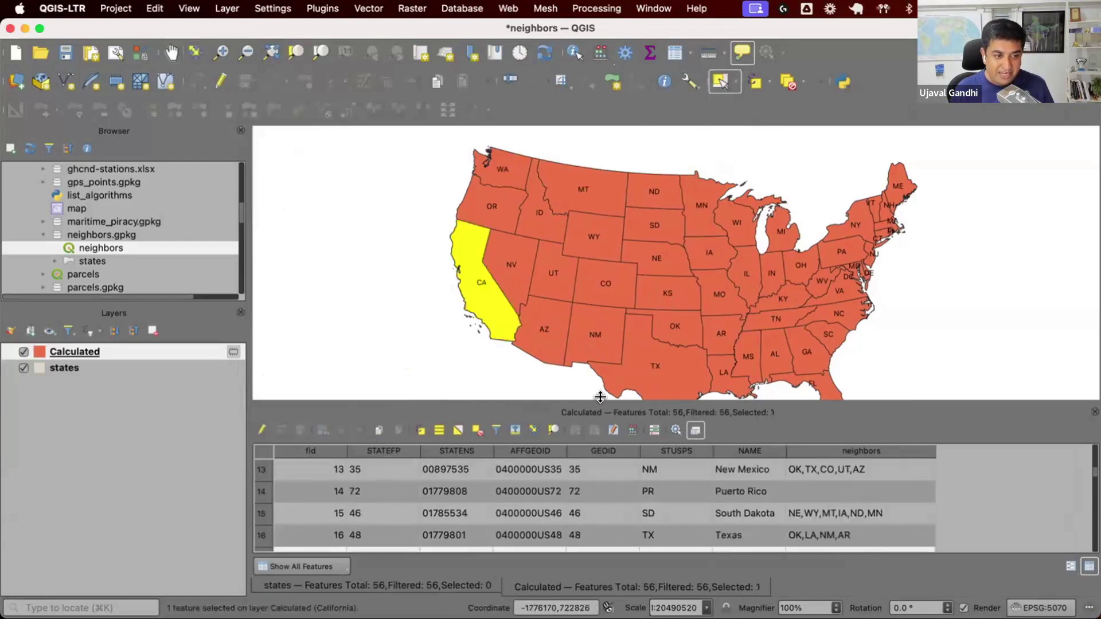
left_click(515, 430)
scroll(656, 492, "up", 4)
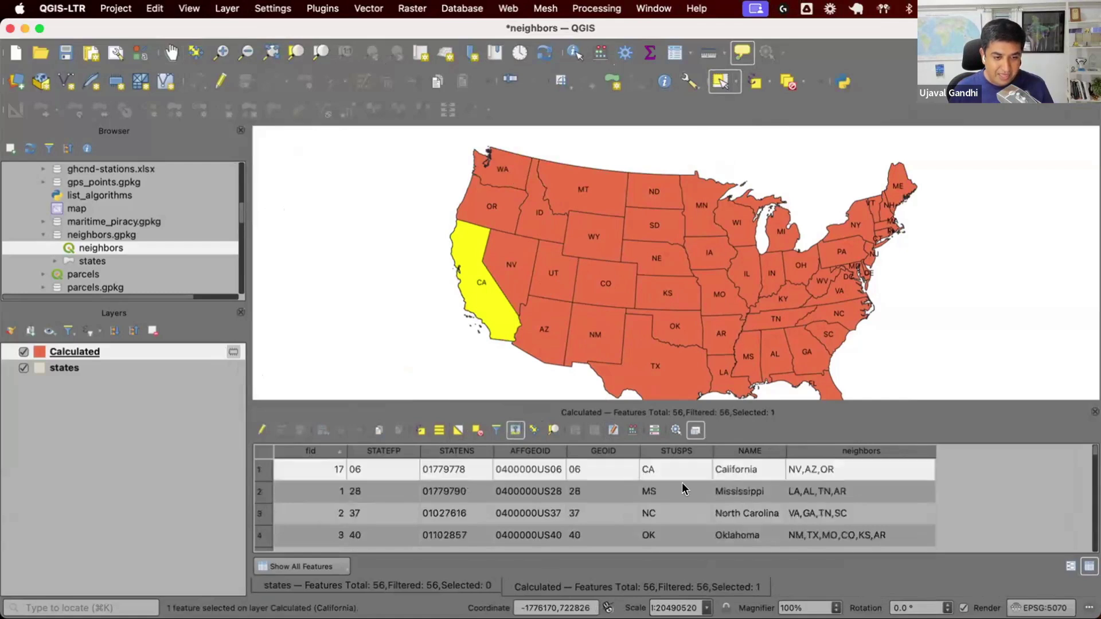